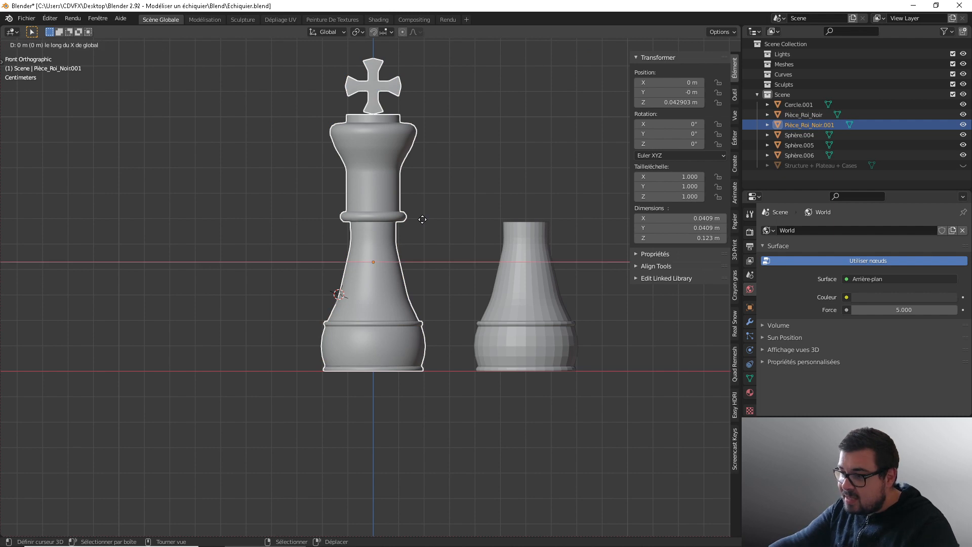
Step: Offset the king's duplicate 0.09 m along X and rename it Pièce_Roi_Blanche
text(0.0)
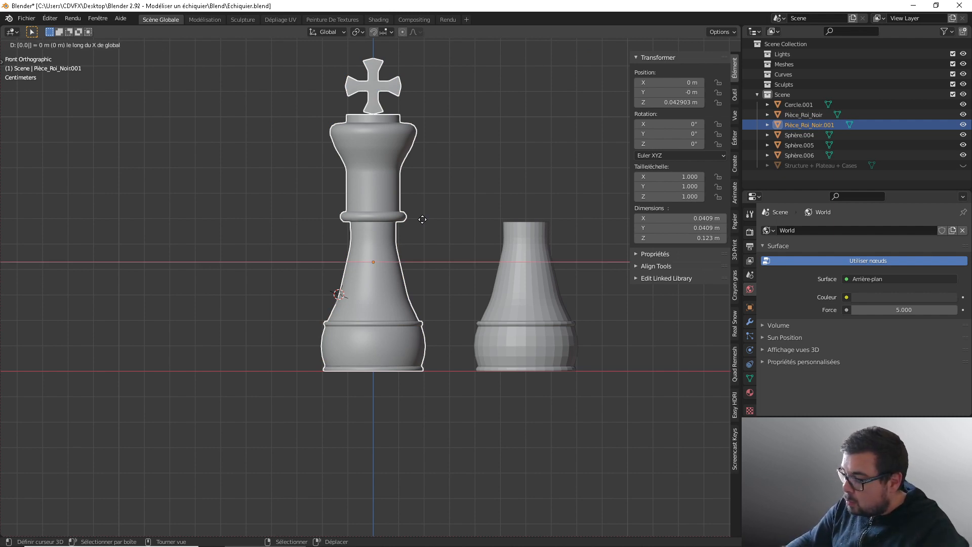
text(9)
key(Return)
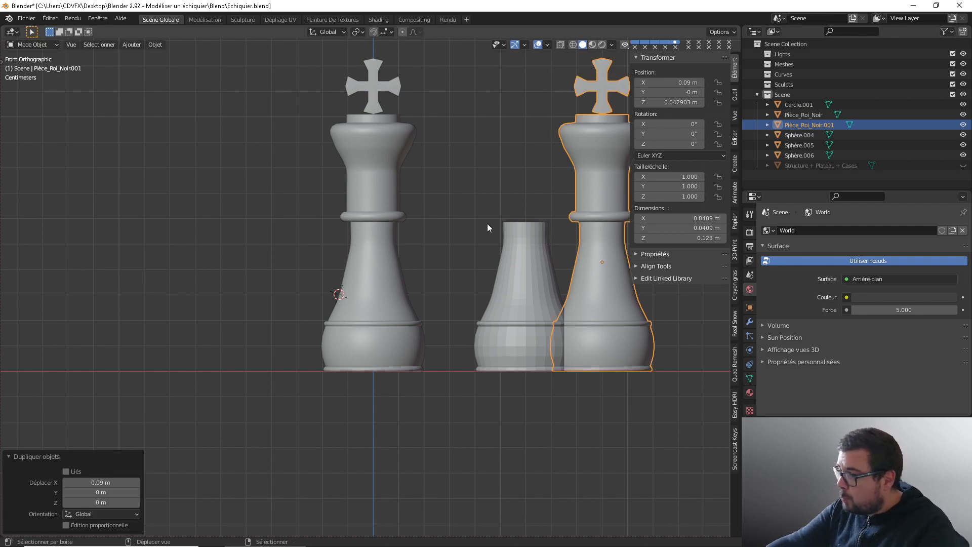
double_click(816, 124)
click(840, 126)
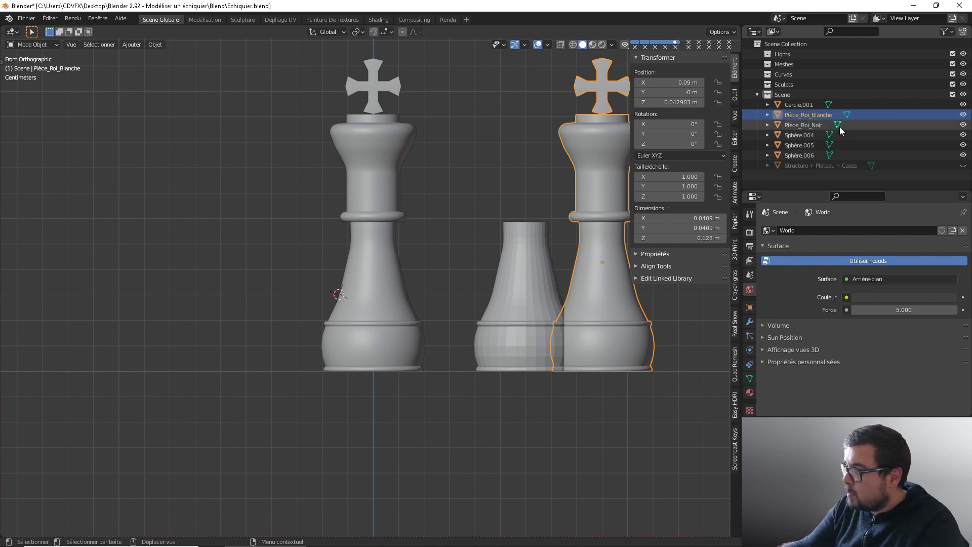
key(Return)
Step: Select the unfinished piece's parts Sphère.004, Sphère.005 and Sphère.006 together
click(798, 135)
shift+click(813, 152)
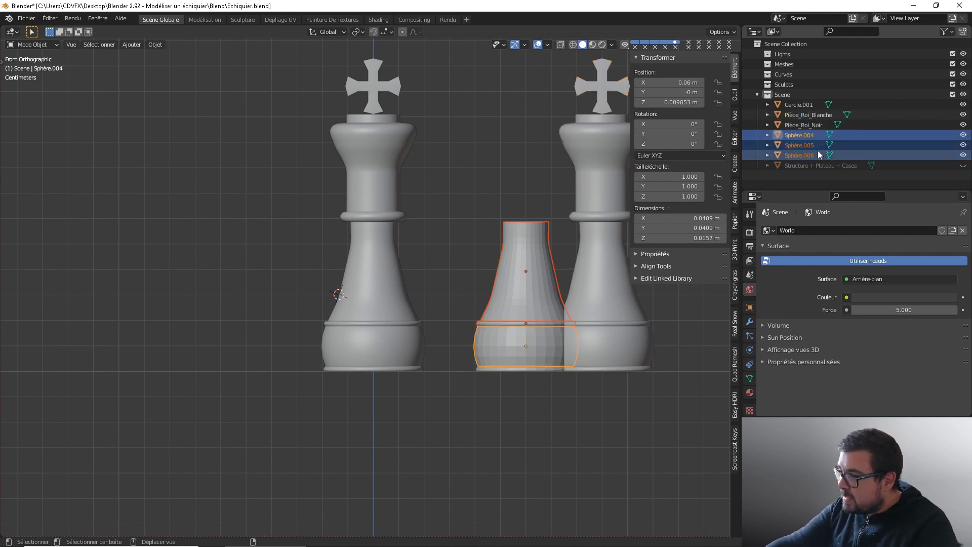
scroll(520, 173, down, 1)
key(g)
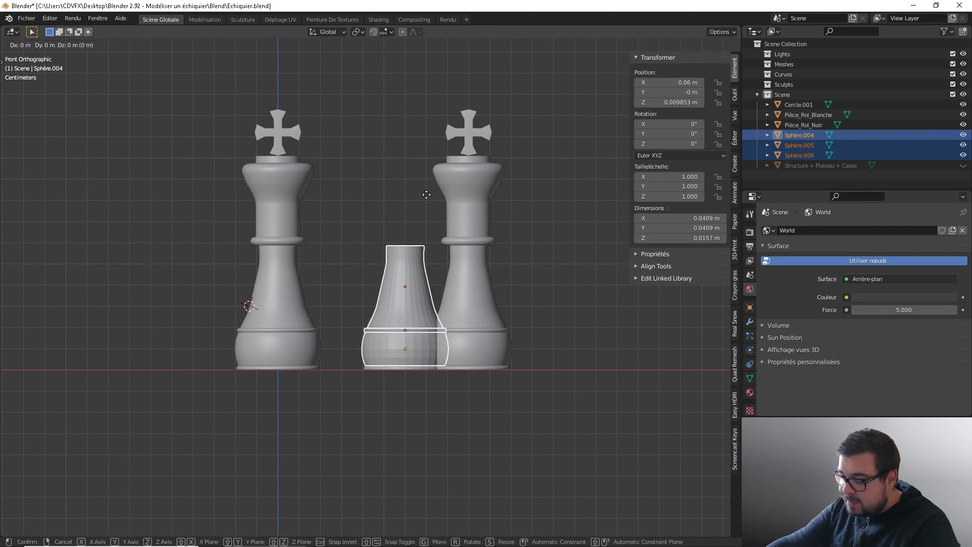
key(x)
right_click(585, 236)
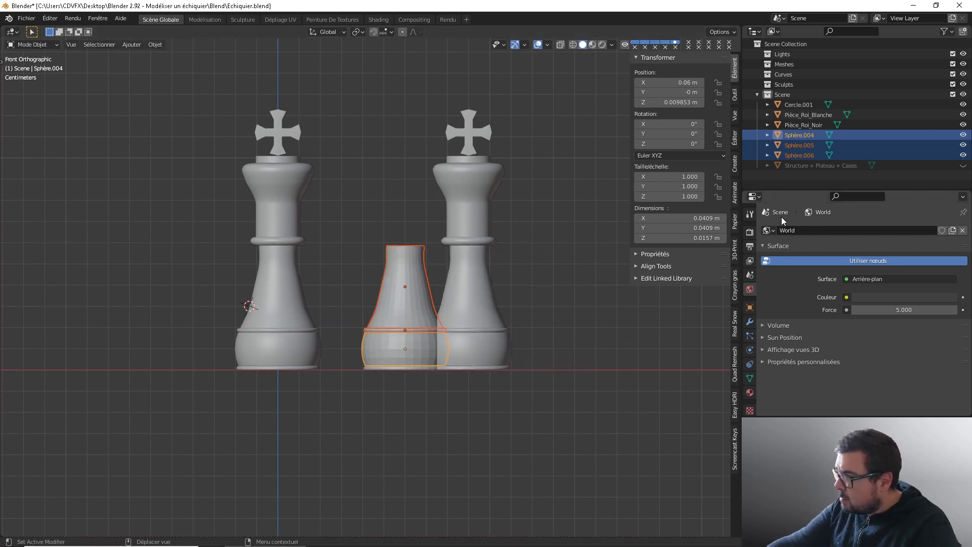
Step: Add Cercle.001 to the selected spheres and move all four parts about 0.114 m along X, clear of the kings
ctrl+click(804, 105)
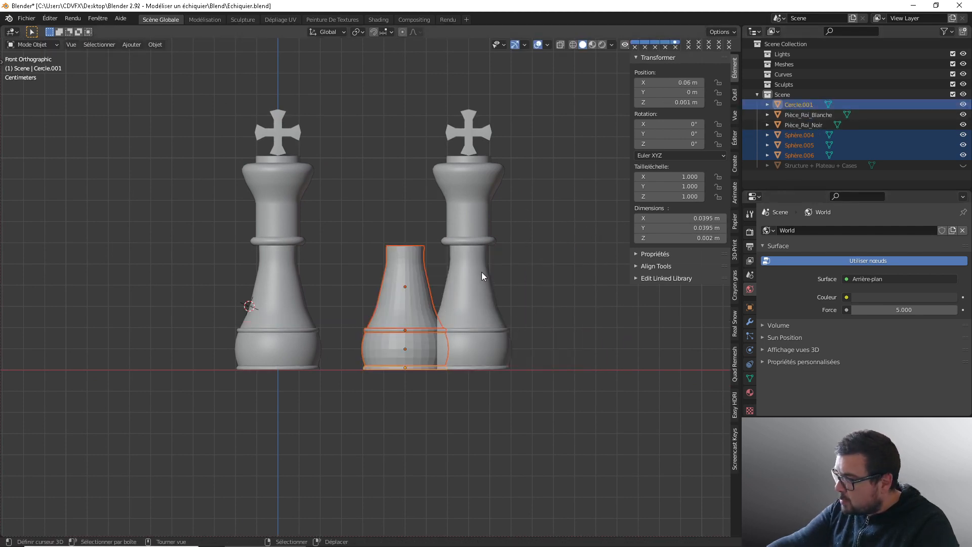
key(g)
key(x)
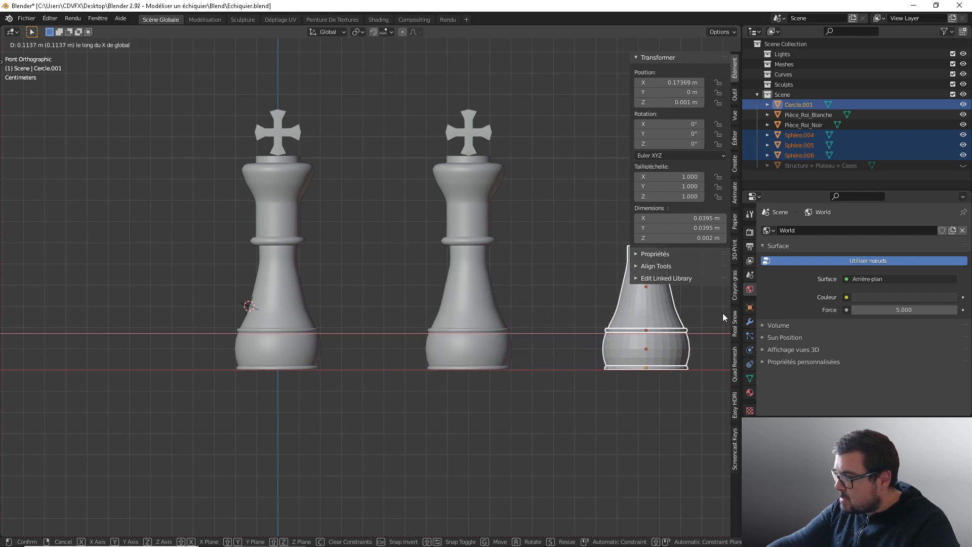
click(725, 317)
Step: Hide Cercle.001, Sphère.004, Sphère.005 and Sphère.006 in the viewport
shift+middle_drag(585, 318, 506, 325)
scroll(551, 293, down, 1)
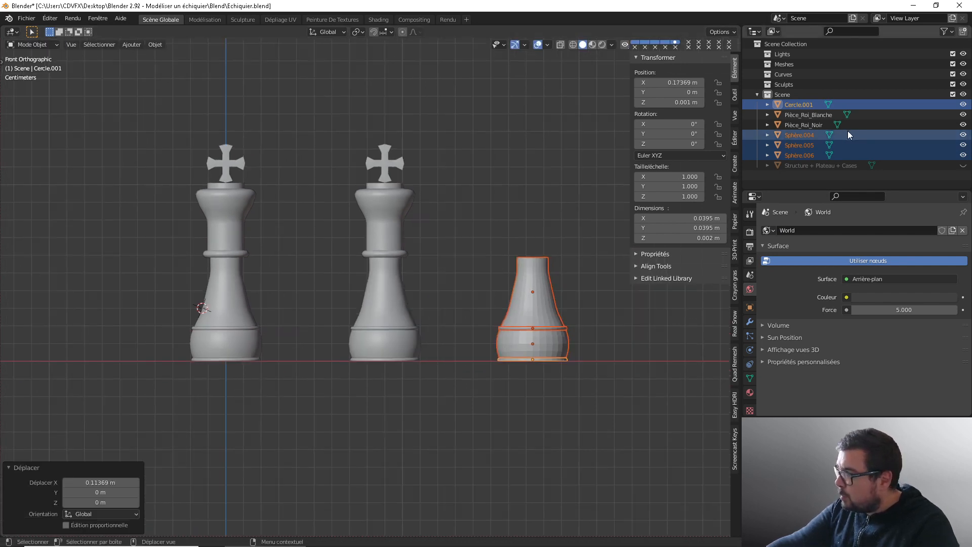
click(964, 104)
click(963, 135)
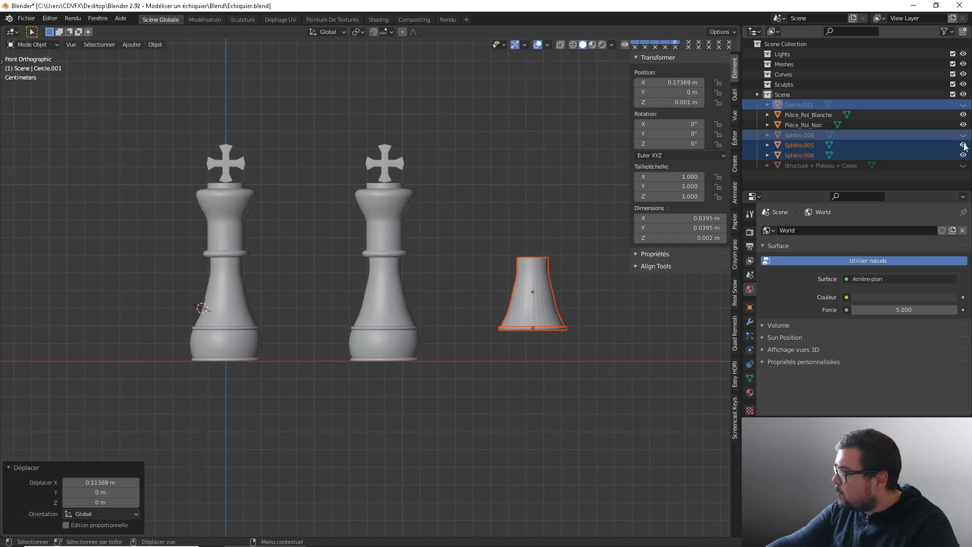
click(964, 146)
click(964, 155)
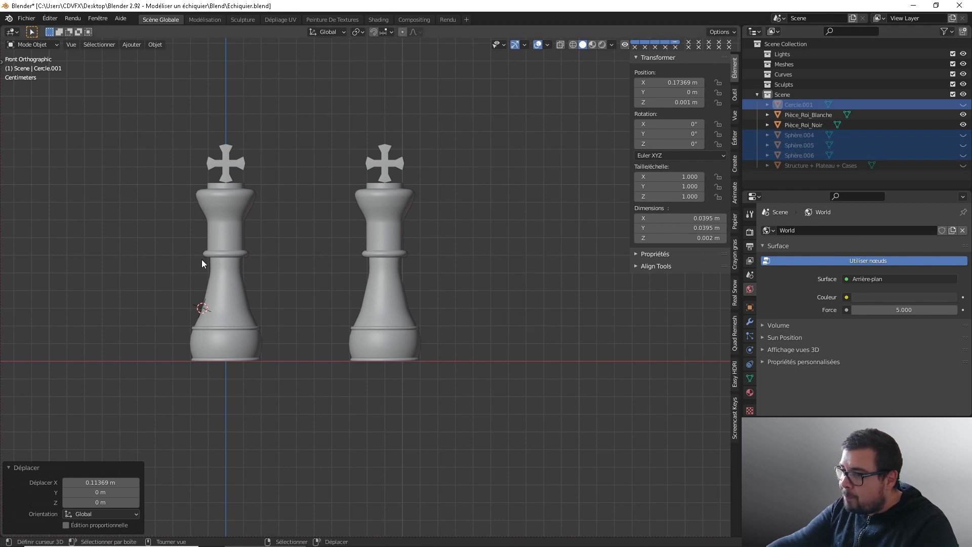
Step: Create a new material named M_Pièce_Noir on the Pièce_Roi_Noir object in the Shading workspace
click(233, 243)
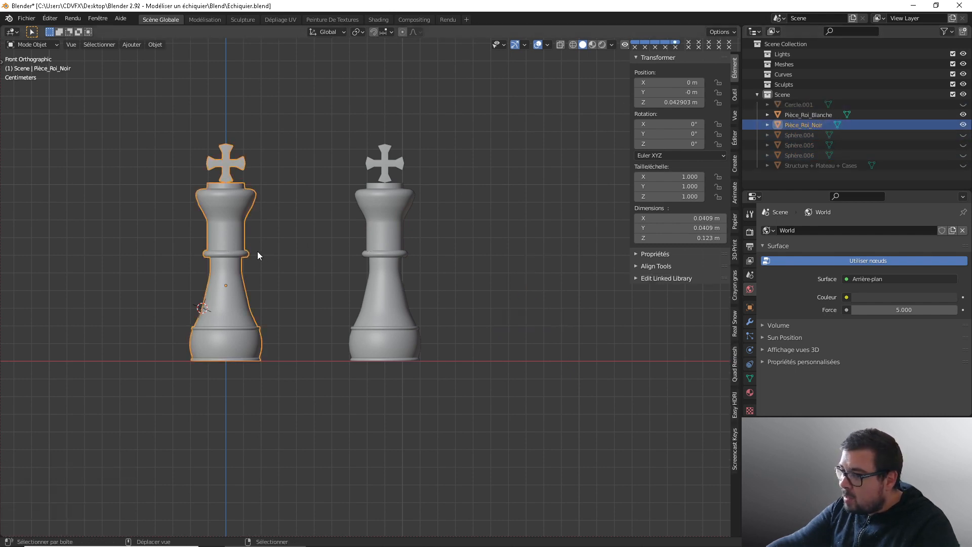
shift+middle_drag(258, 252, 359, 259)
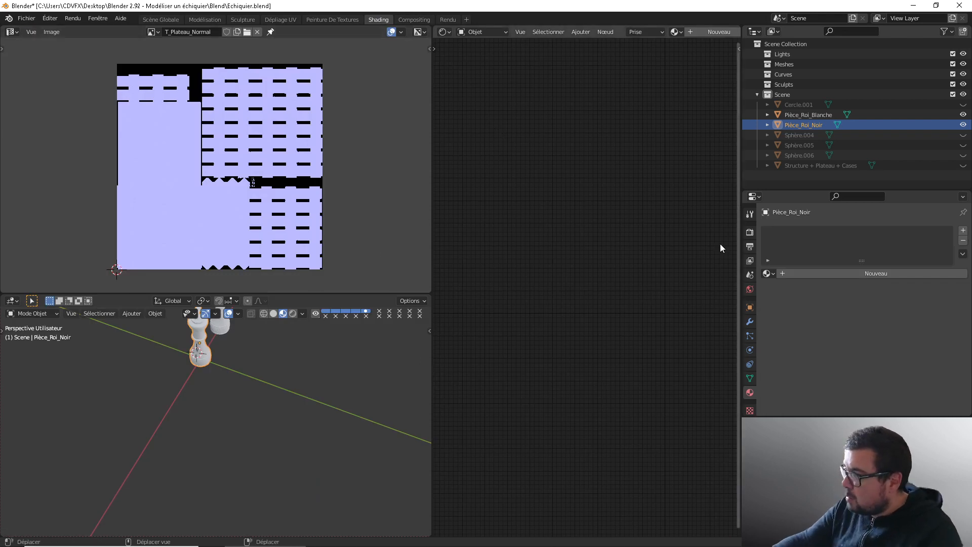
click(872, 274)
double_click(832, 274)
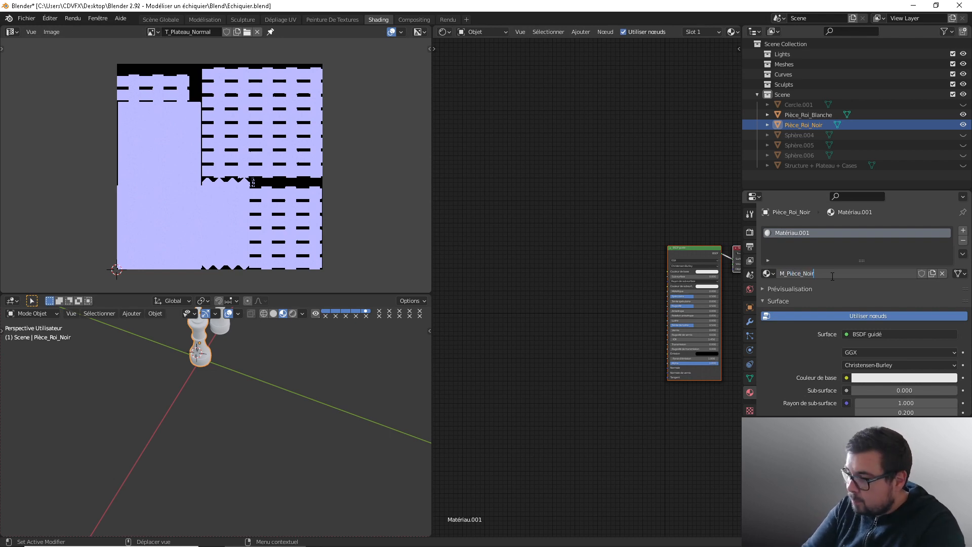
key(Return)
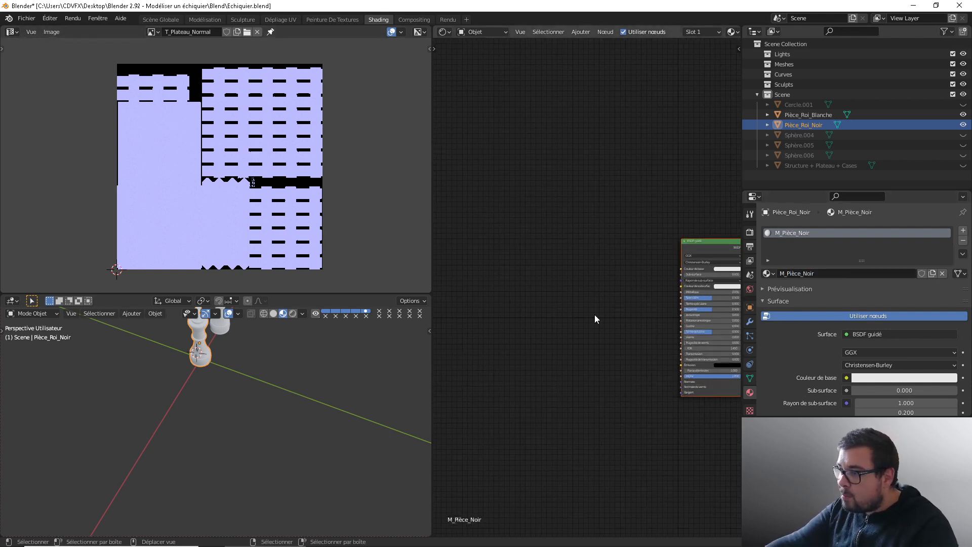
Step: Add an Image Texture node, link its color to the Principled BSDF's base color, and position the node higher up
key(shift+a)
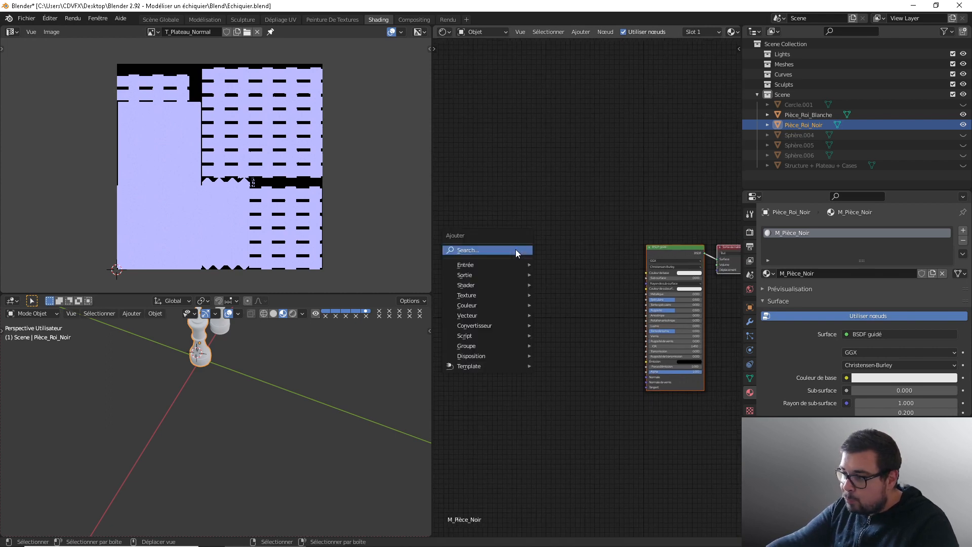
mouse_move(479, 297)
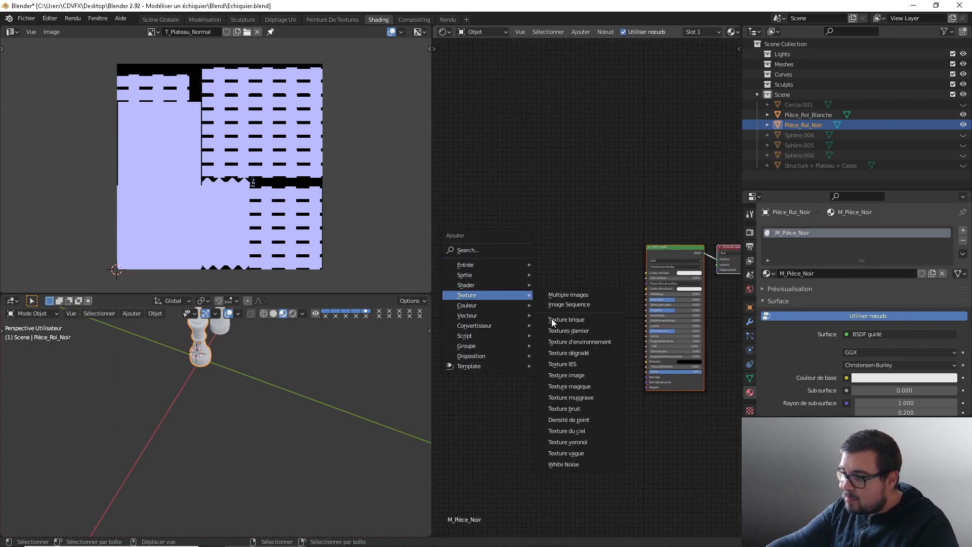
click(585, 375)
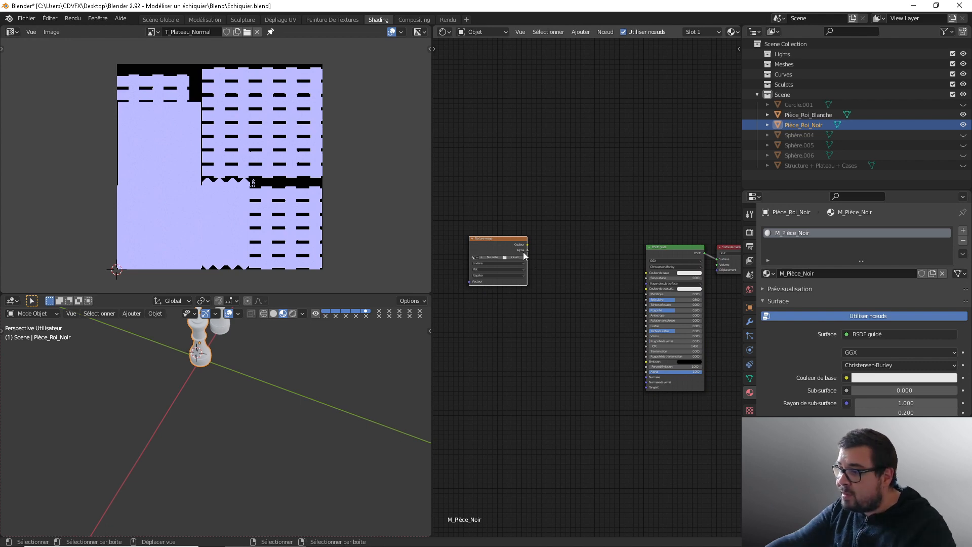
click(497, 261)
middle_drag(502, 239, 521, 237)
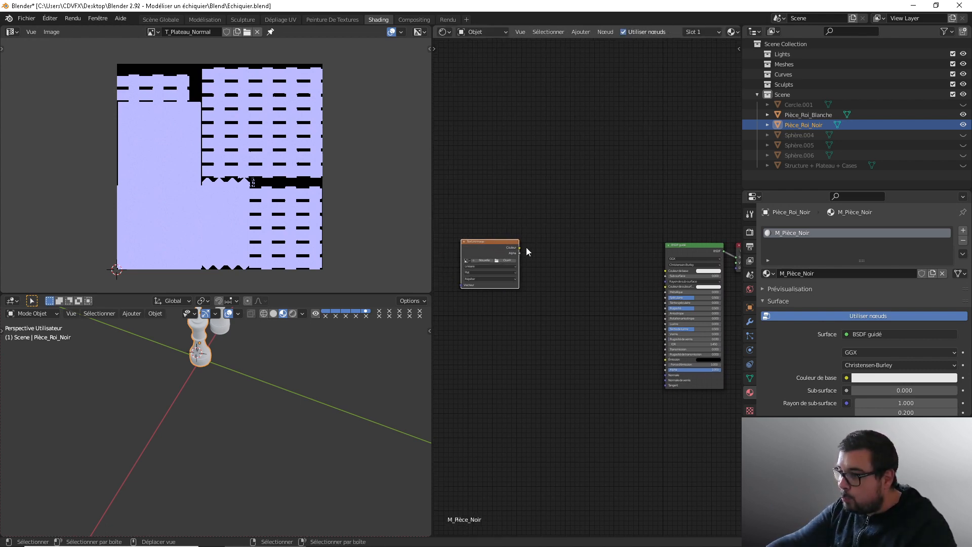
drag(521, 247, 532, 227)
drag(639, 267, 666, 271)
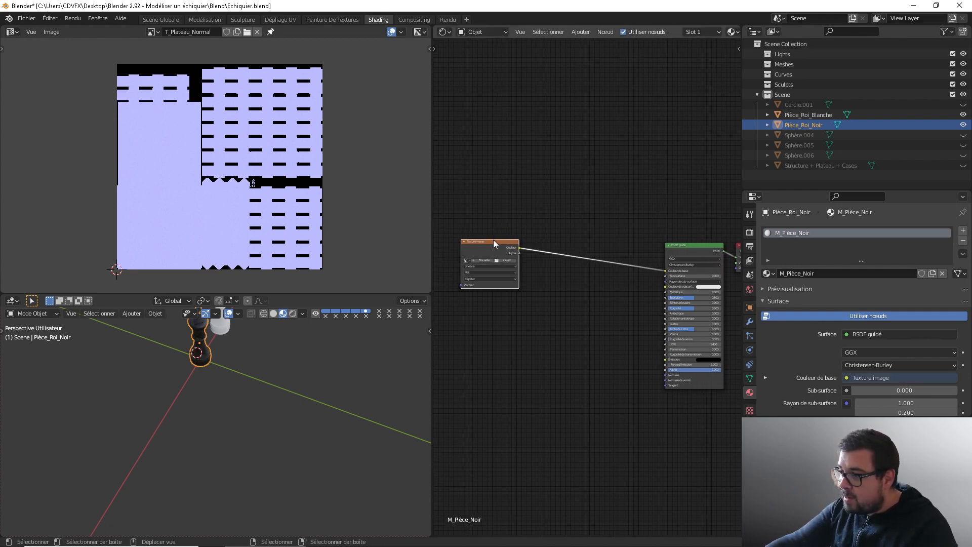
drag(495, 242, 496, 190)
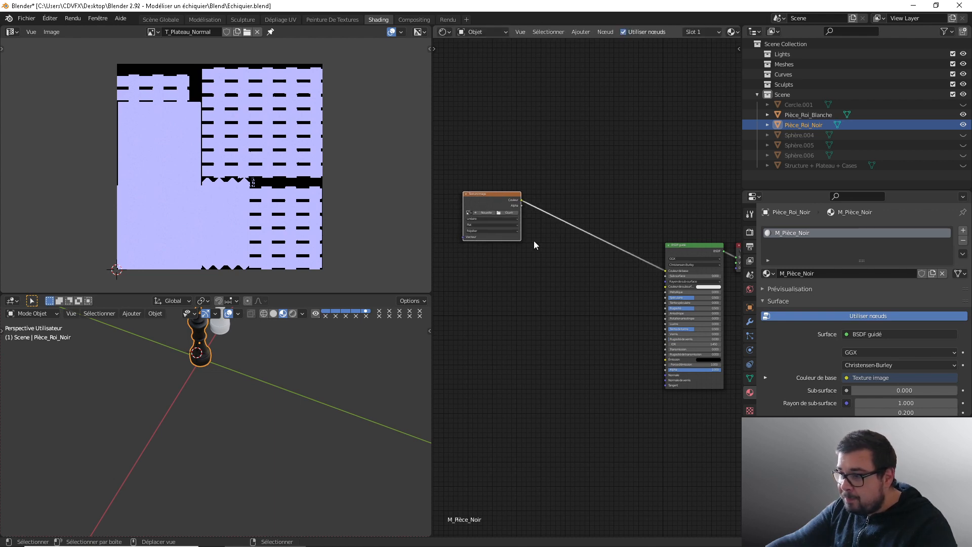
Step: Add a second Image Texture node directly below the first one
key(shift+a)
mouse_move(535, 242)
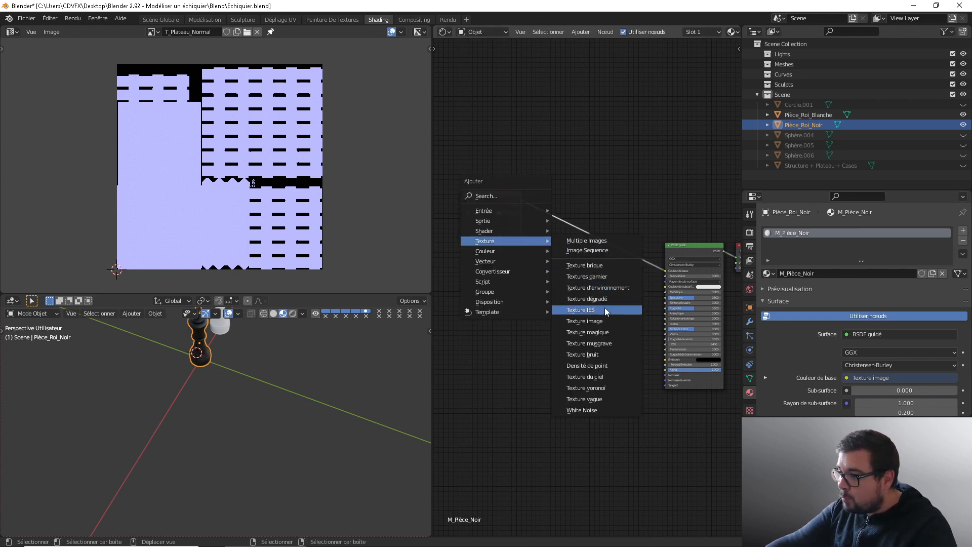
click(585, 321)
click(464, 256)
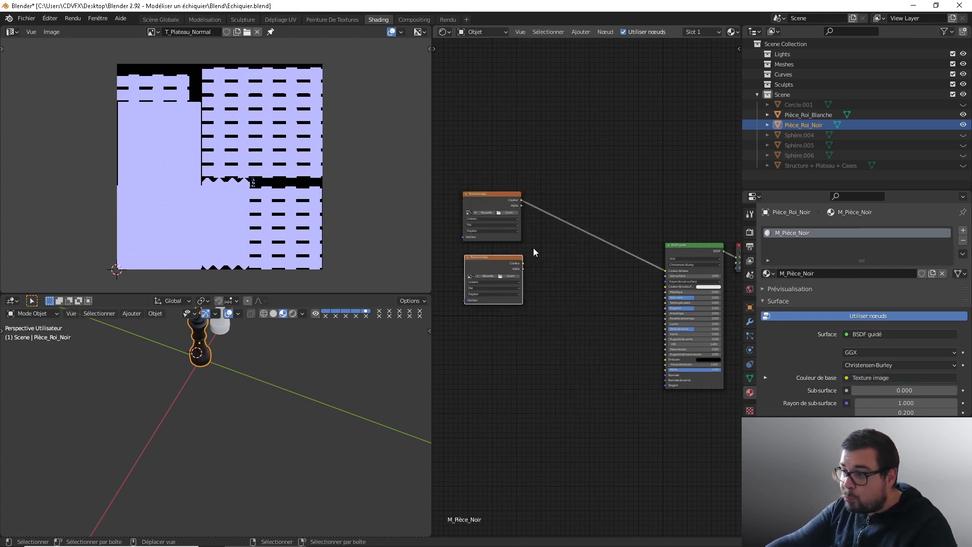
Step: Insert a MixRGB node on the base color link and connect the second texture's color to its Color 2 input
key(shift+a)
mouse_move(517, 257)
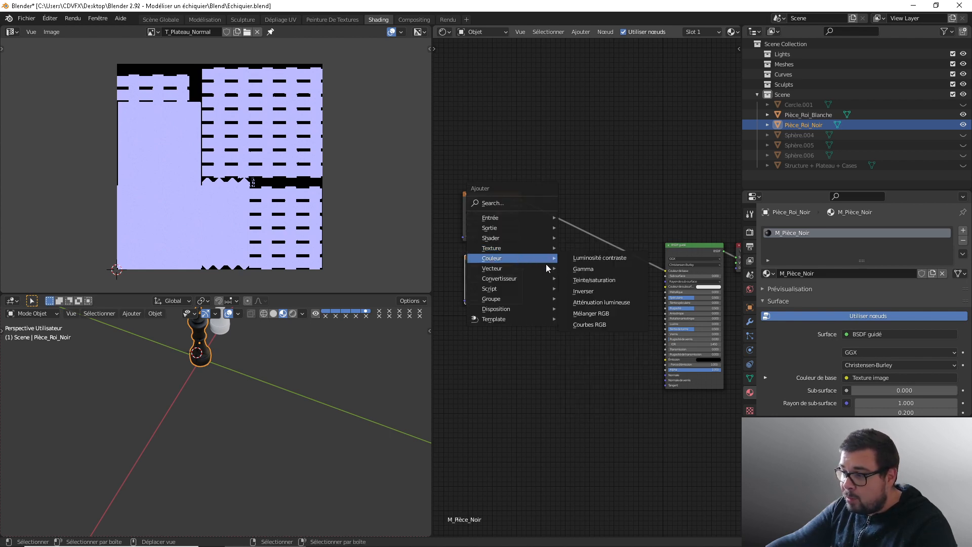
click(591, 314)
click(588, 222)
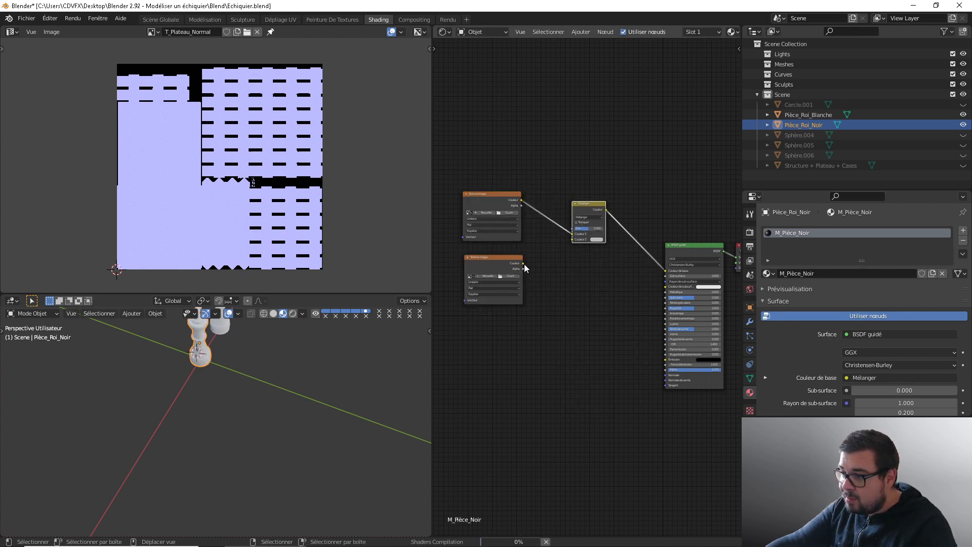
drag(524, 263, 577, 241)
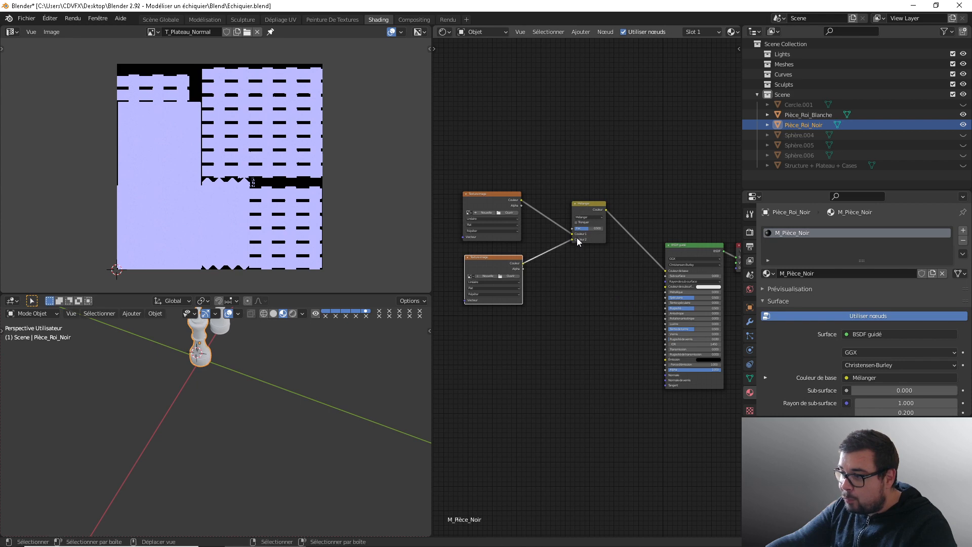
Step: Set the MixRGB node's blending mode to Multiply and nudge the node slightly toward the textures
click(593, 217)
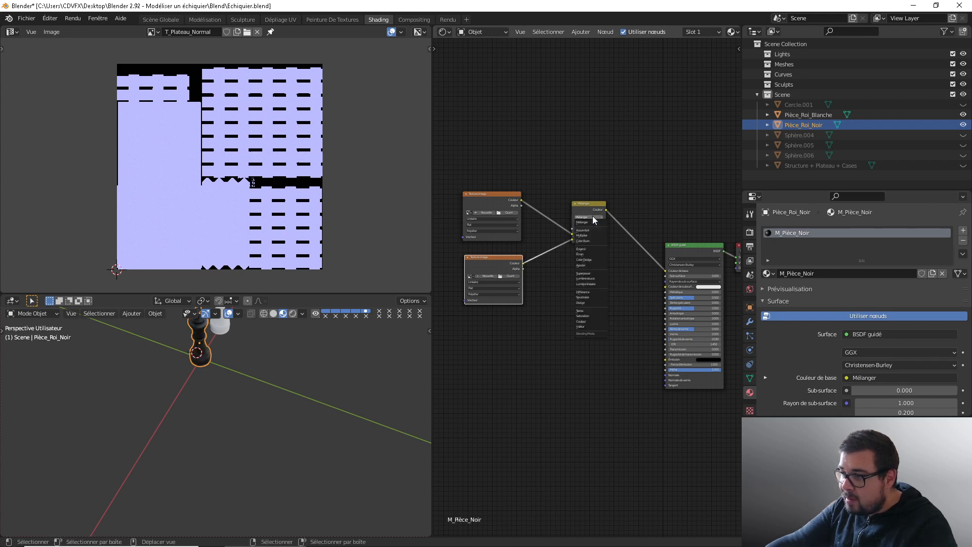
click(592, 236)
drag(592, 209, 586, 203)
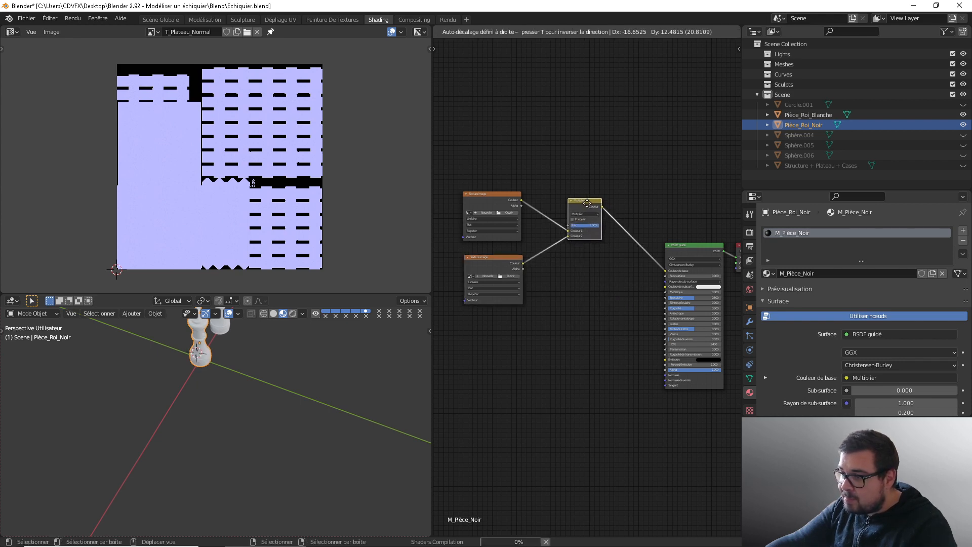
Step: Add a third Image Texture node linked to the BSDF's specular input, and set the roughness to 0.65
key(shift+a)
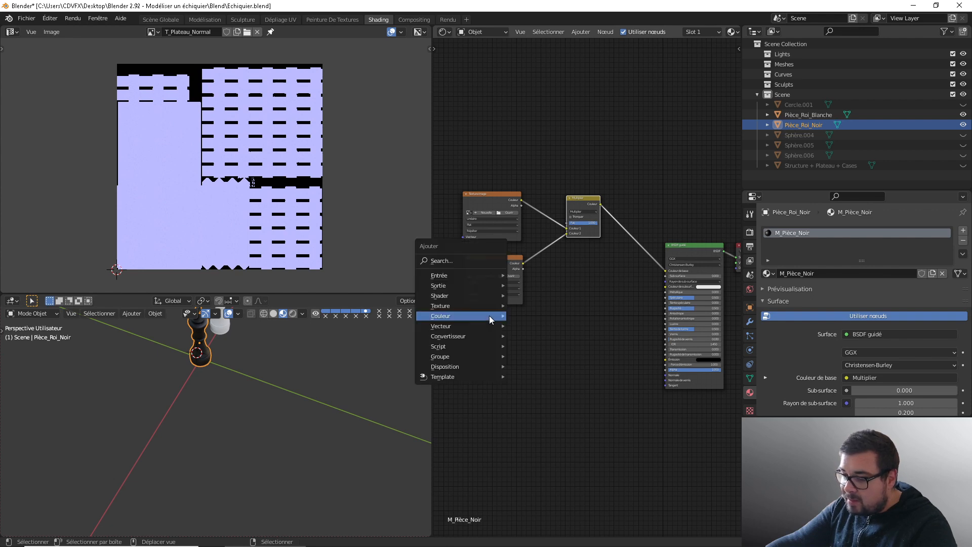
mouse_move(478, 306)
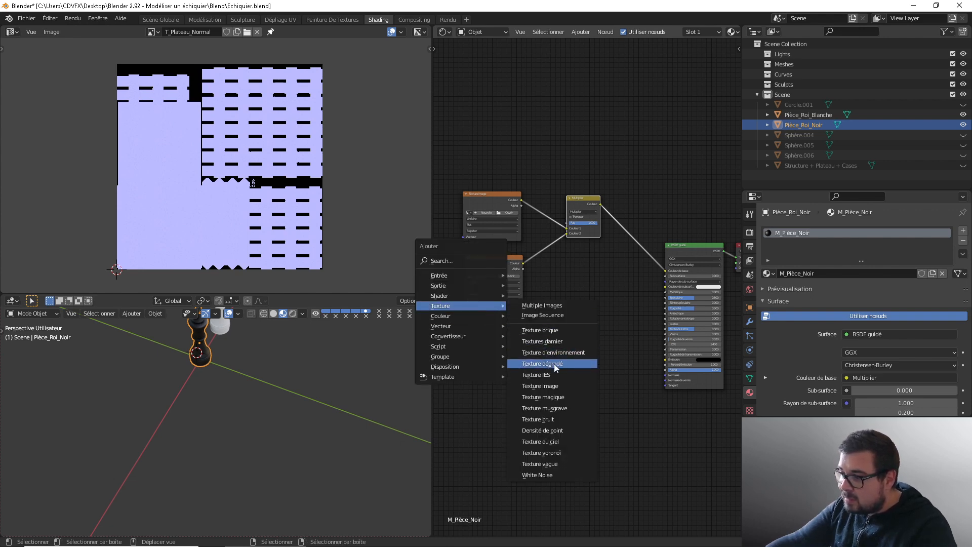
click(557, 386)
click(519, 329)
drag(522, 326, 666, 298)
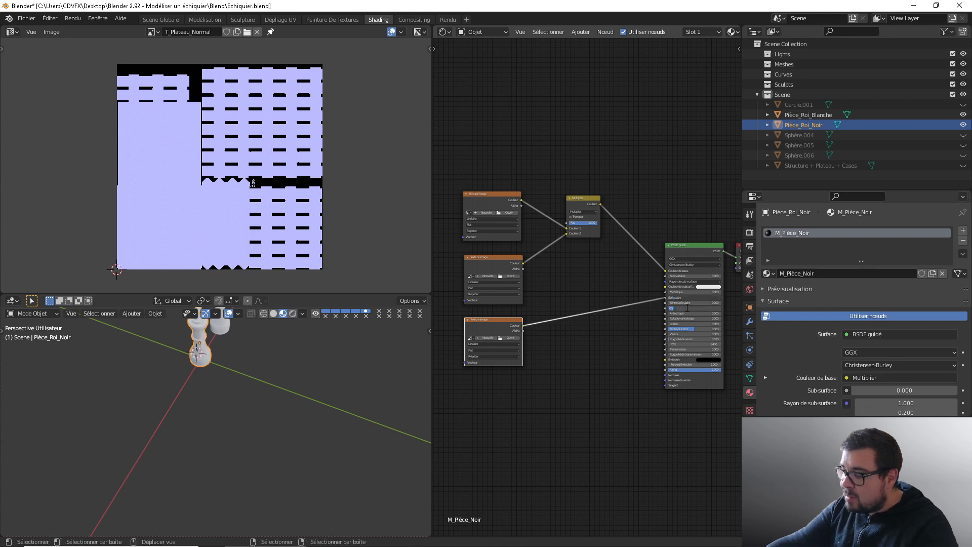
text(0.65)
key(Return)
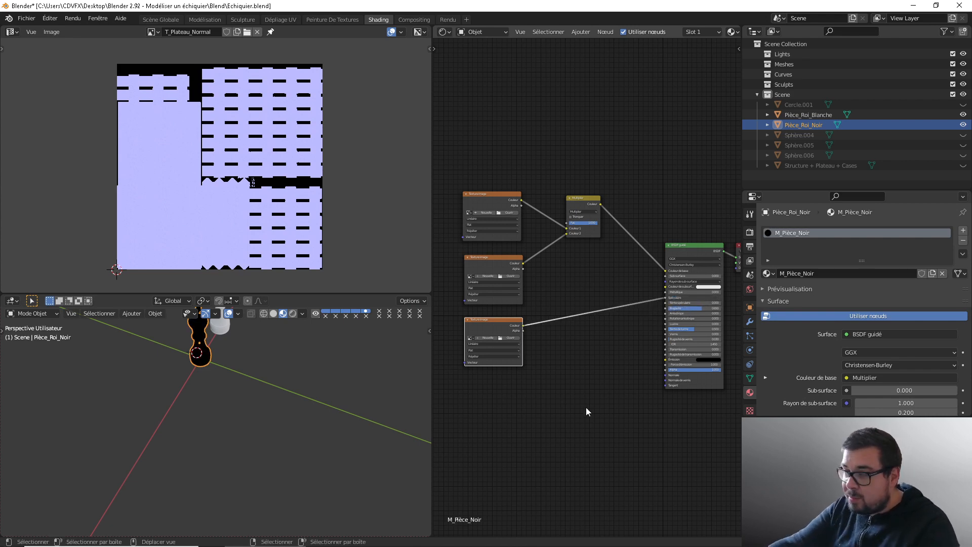
Step: Add a fourth Image Texture node below the third one
middle_drag(527, 347, 535, 329)
mouse_move(637, 290)
middle_down()
mouse_move(507, 300)
mouse_move(640, 296)
middle_up()
key(shift+a)
mouse_move(606, 290)
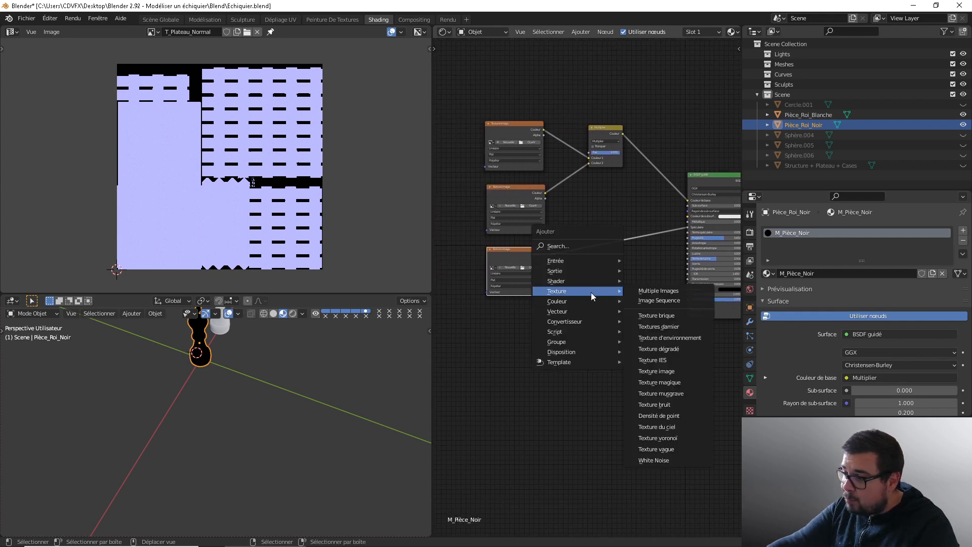
click(665, 371)
click(488, 317)
Step: Add a Normal Map node between the fourth Image Texture and the Principled BSDF
key(shift+a)
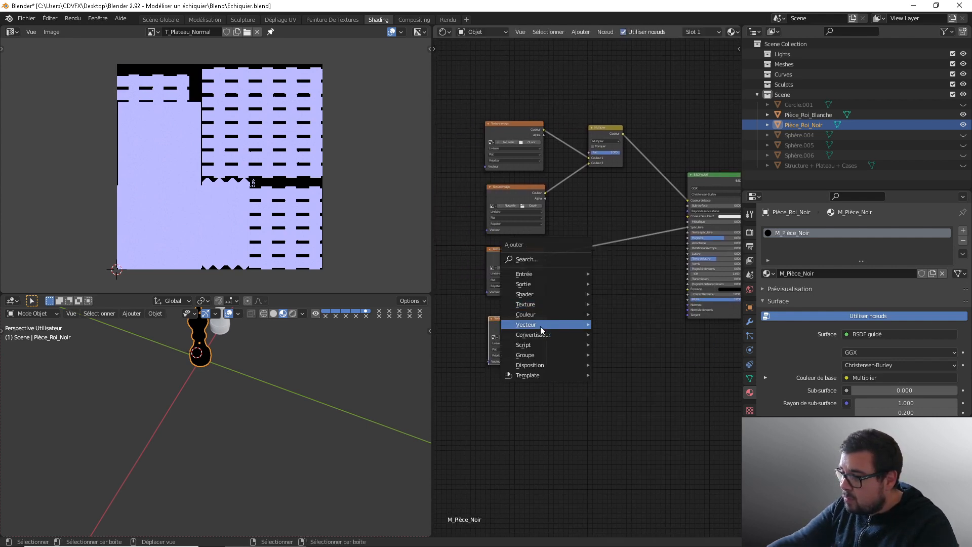
mouse_move(582, 326)
click(624, 359)
click(596, 305)
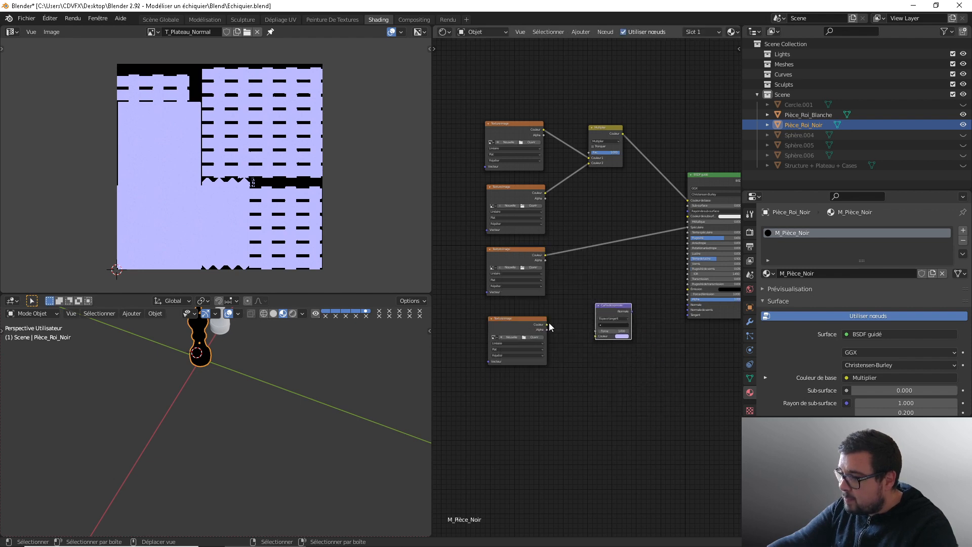
Step: Connect the fourth Image Texture's color through the Normal Map node to the Principled BSDF's normal input, and move the Normal Map node slightly
drag(550, 323, 595, 336)
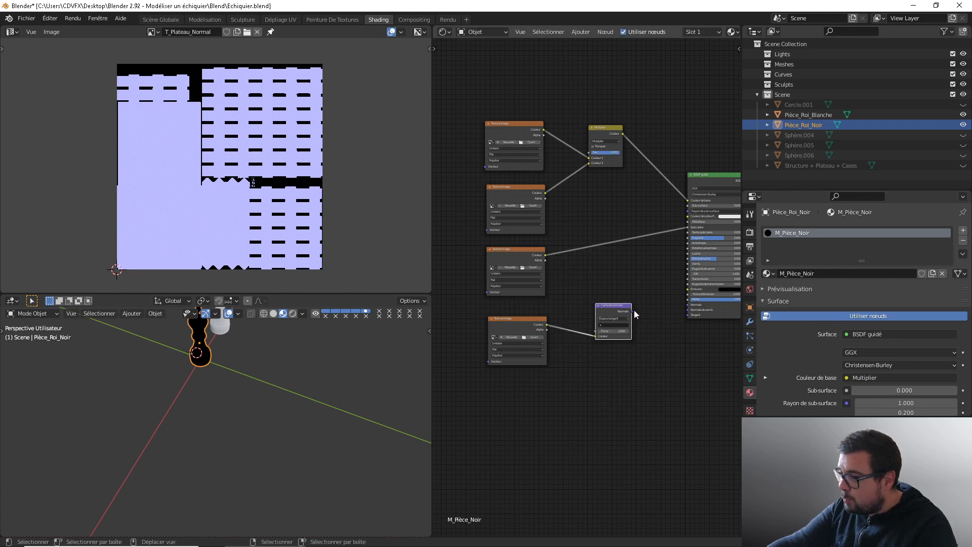
drag(634, 311, 692, 304)
drag(623, 306, 618, 313)
middle_drag(612, 257, 597, 281)
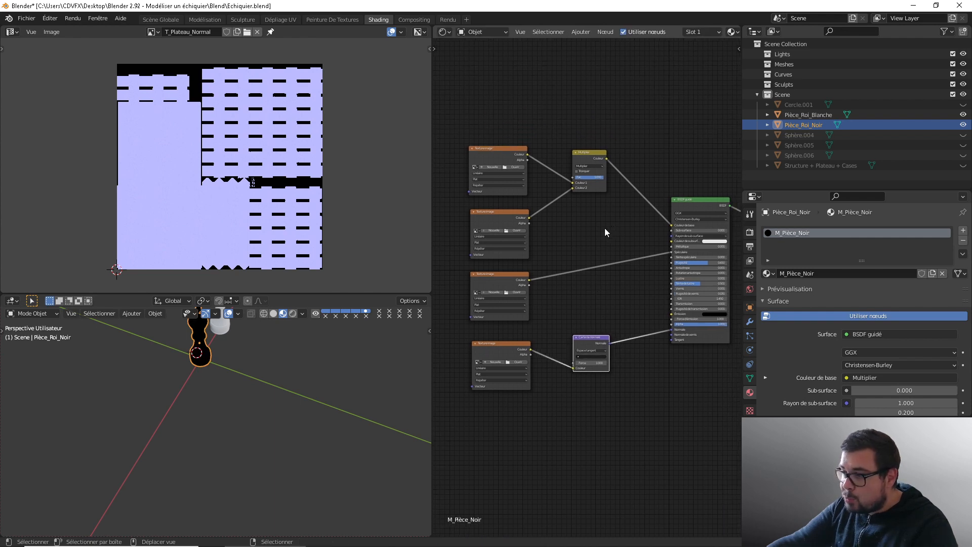
Step: Insert an Ambient Occlusion node between the Multiply node and the BSDF's base color, and link the Normal Map to its normal input
key(shift+a)
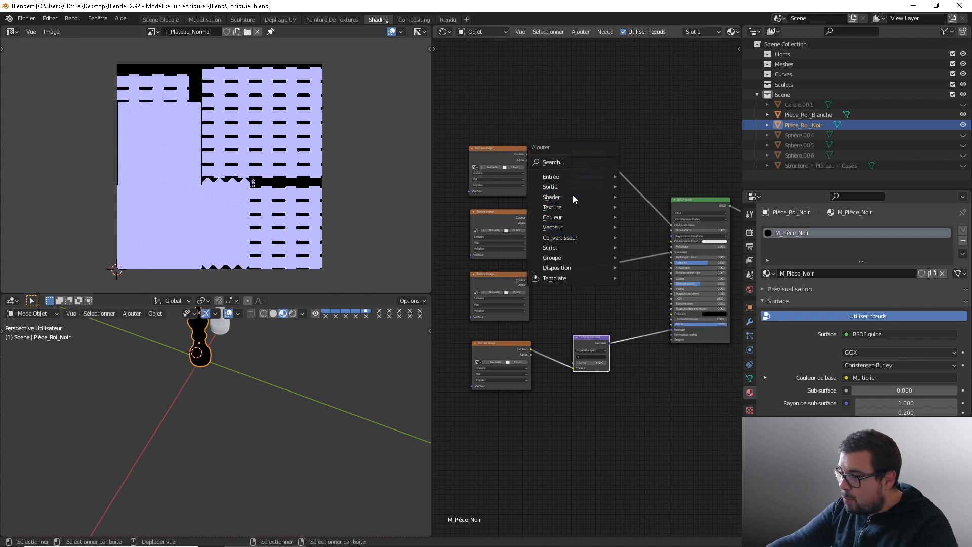
mouse_move(571, 175)
click(649, 191)
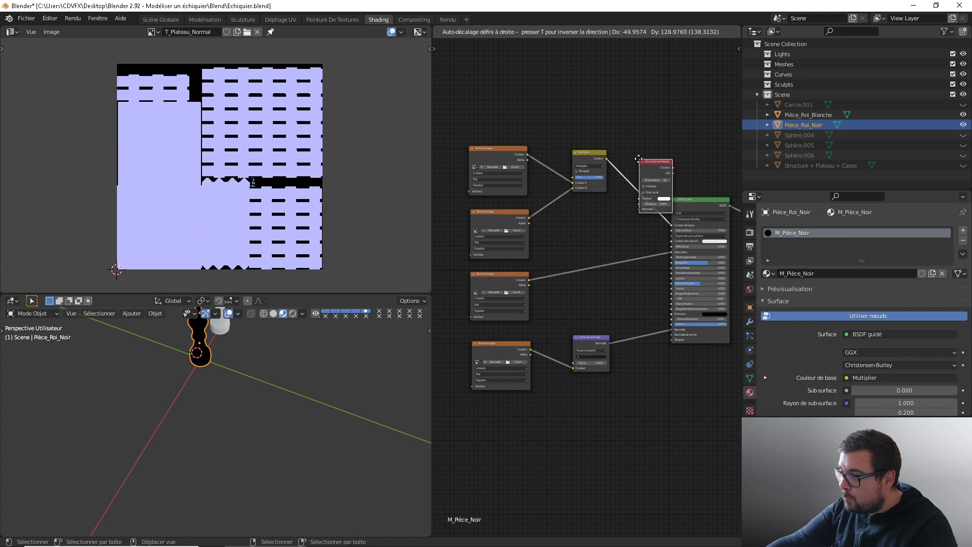
click(639, 159)
drag(609, 343, 639, 208)
middle_drag(639, 247, 610, 249)
scroll(631, 240, down, 1)
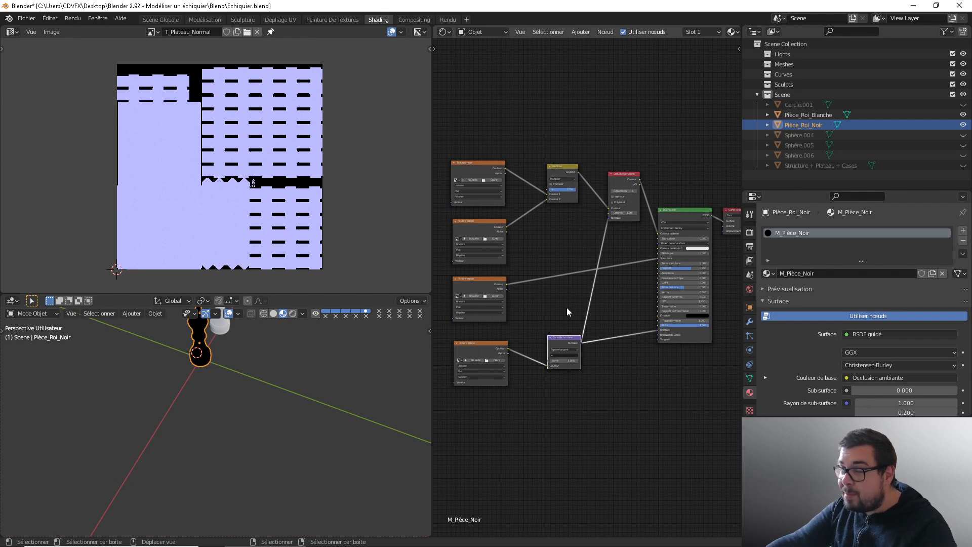
Step: Load 101_dark raw wood_DIFF.jpg into the first Image Texture node and 101_dark raw wood-AO.jpg into the second
middle_drag(533, 241, 570, 263)
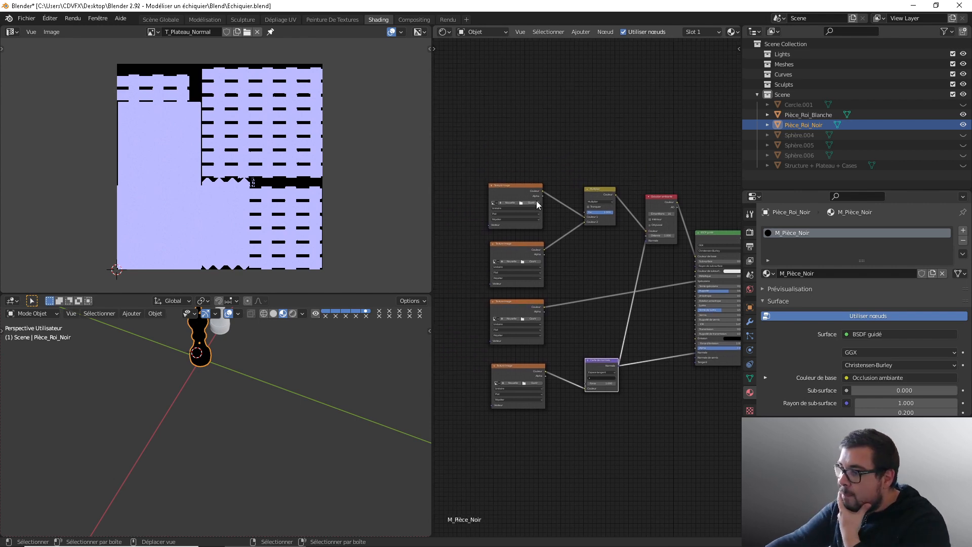
click(536, 206)
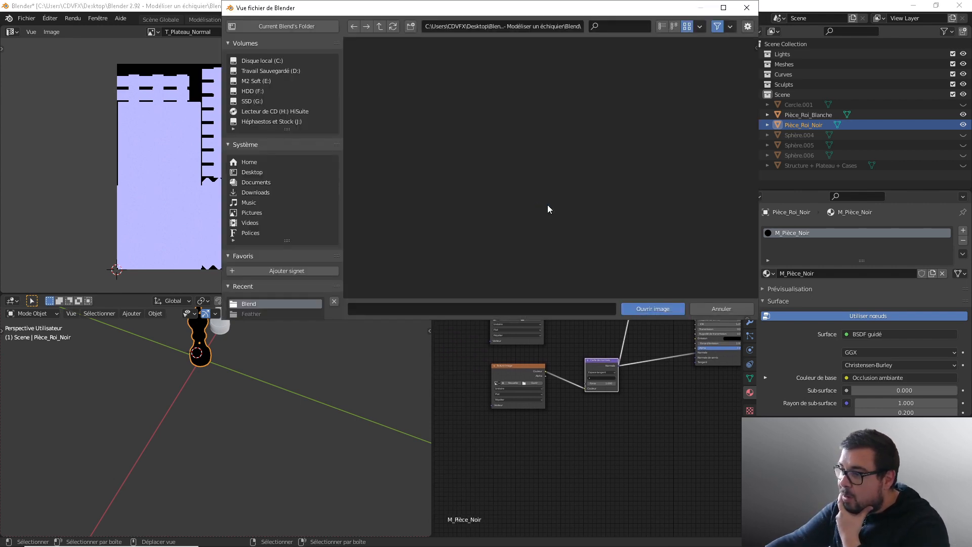
scroll(281, 268, down, 3)
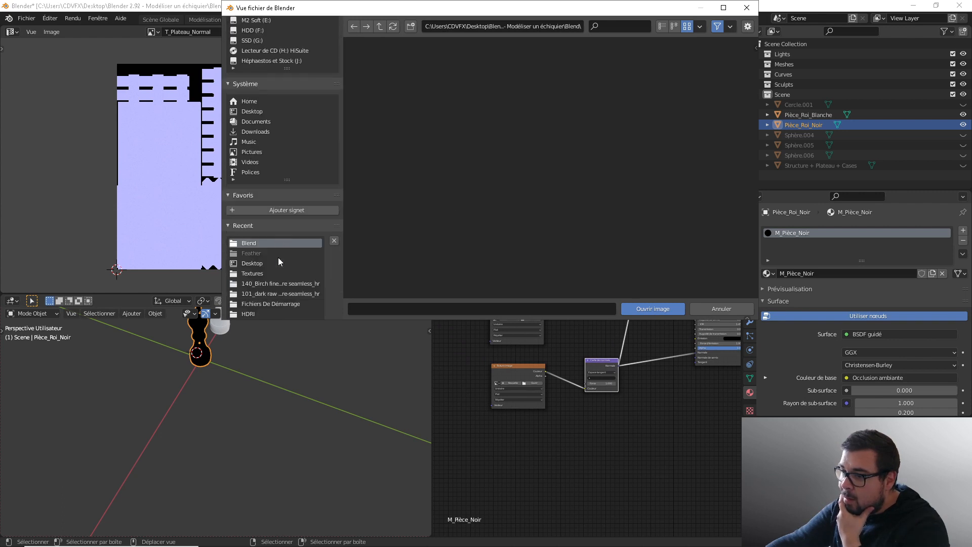
click(291, 285)
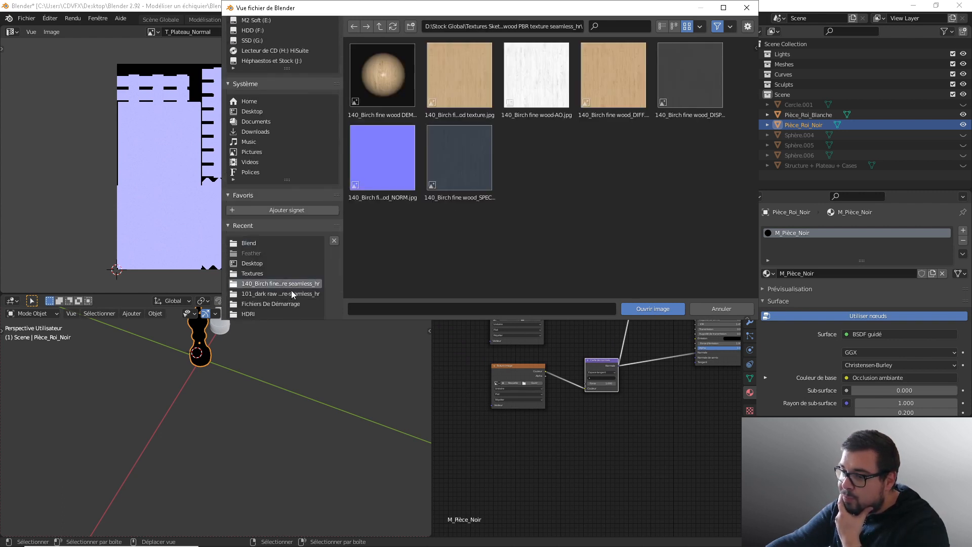
click(290, 294)
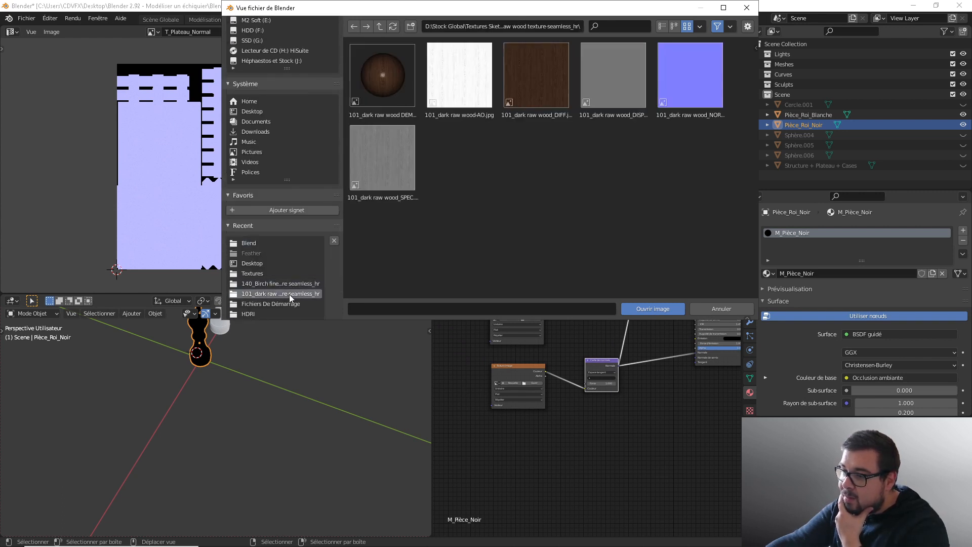
double_click(535, 86)
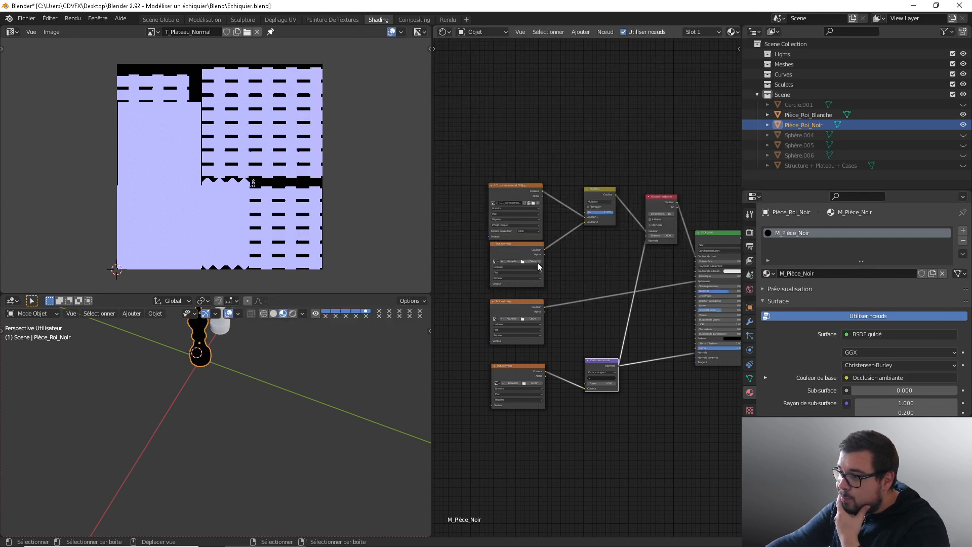
click(536, 263)
click(274, 304)
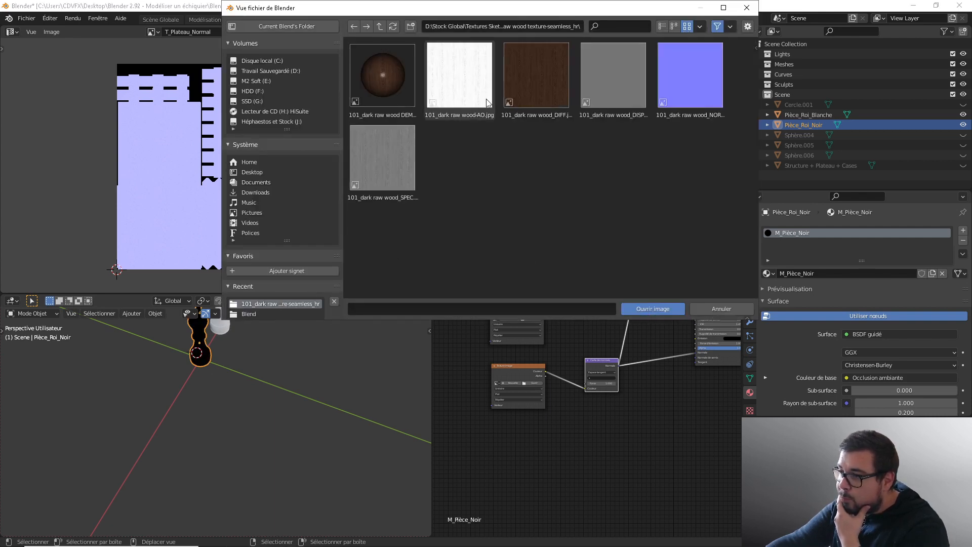
double_click(479, 90)
Step: Load 101_dark raw wood_SPEC.jpg into the third Image Texture node and 101_dark raw wood_NORM.jpg into the fourth
click(534, 321)
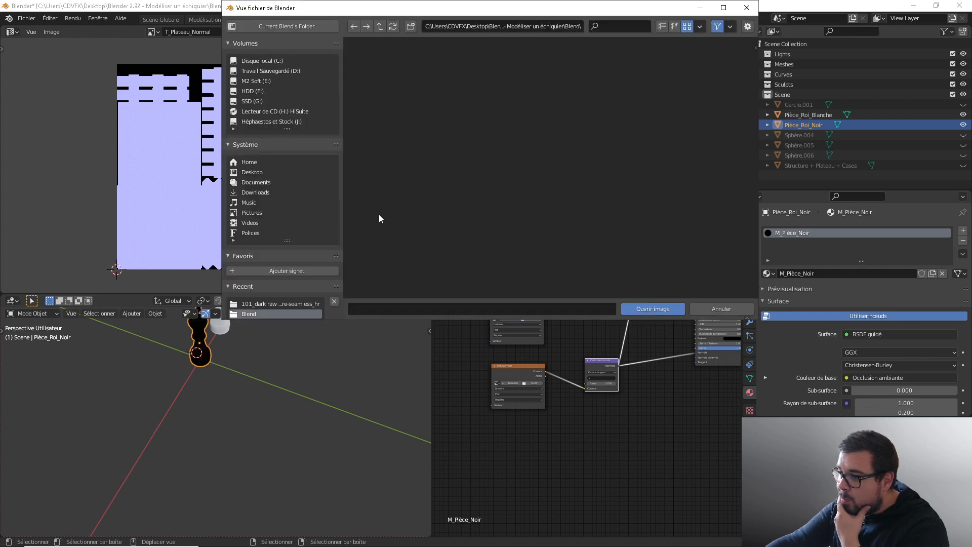
click(275, 304)
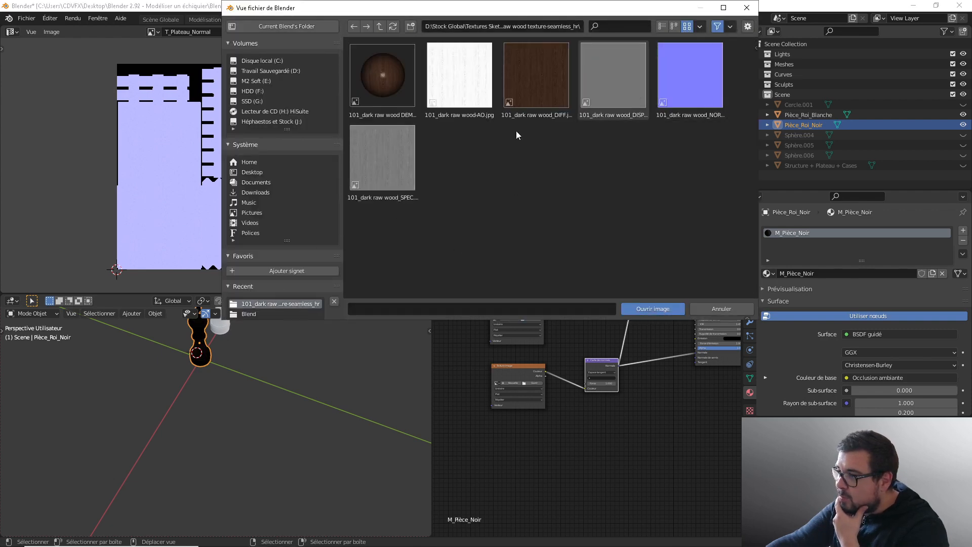
double_click(405, 171)
click(535, 384)
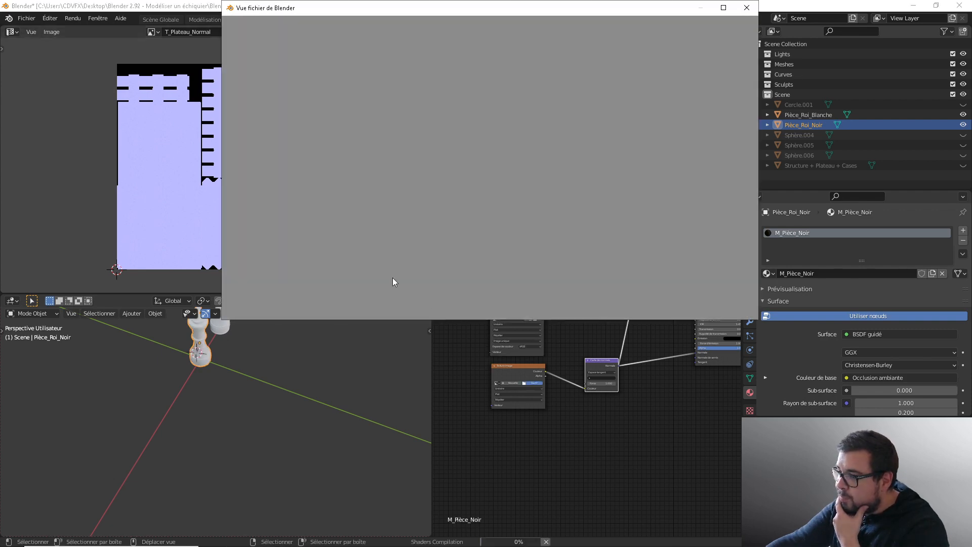
click(269, 304)
double_click(698, 89)
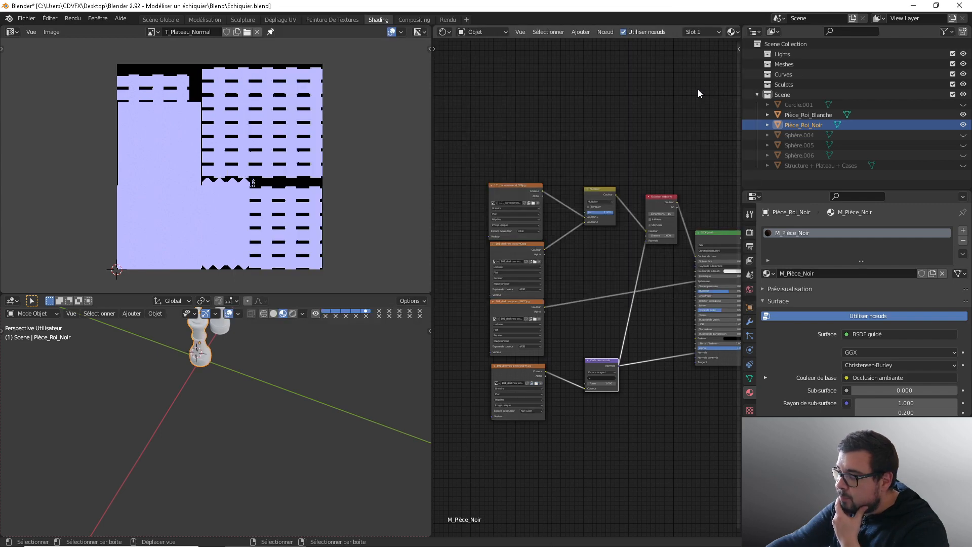
Step: Set the color space of the SPEC and AO Image Texture nodes to Non-Color
scroll(564, 364, up, 3)
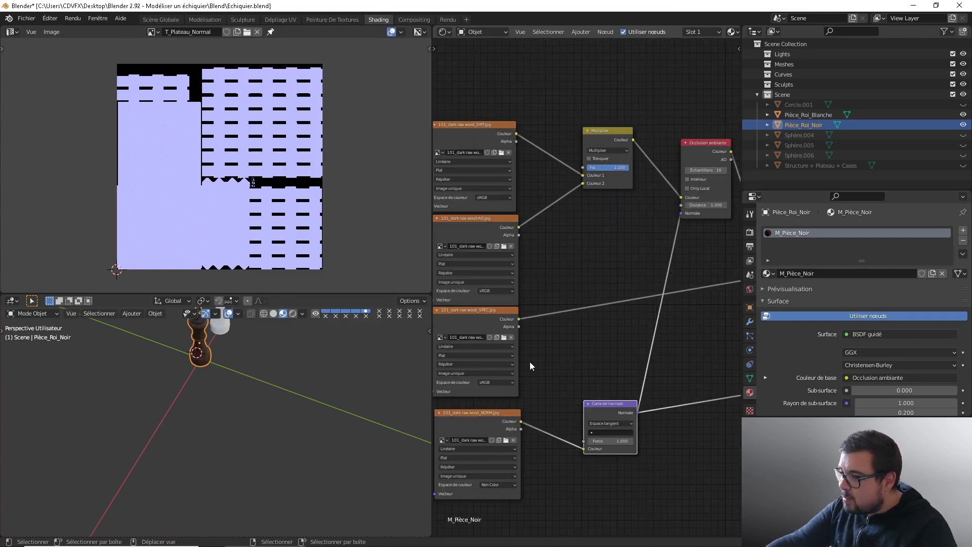
click(567, 351)
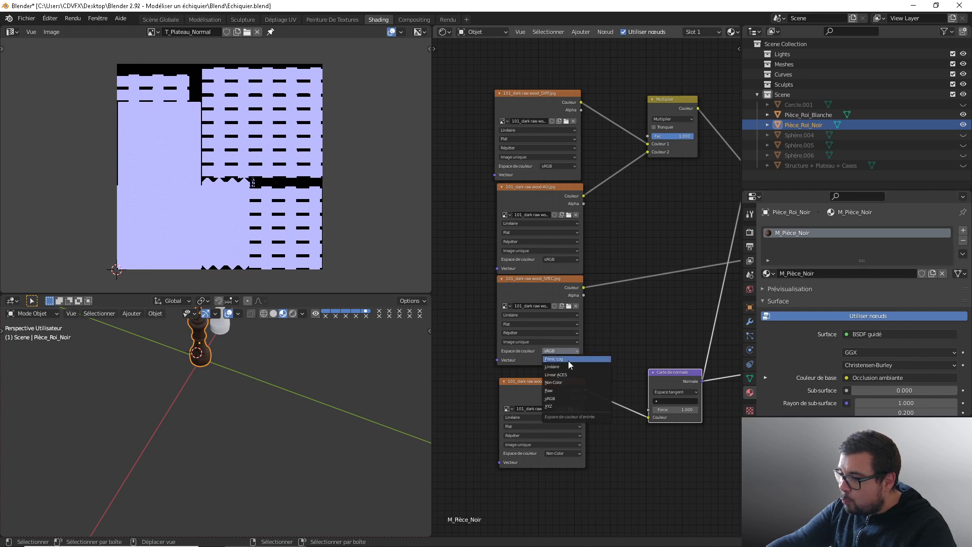
click(571, 384)
click(572, 260)
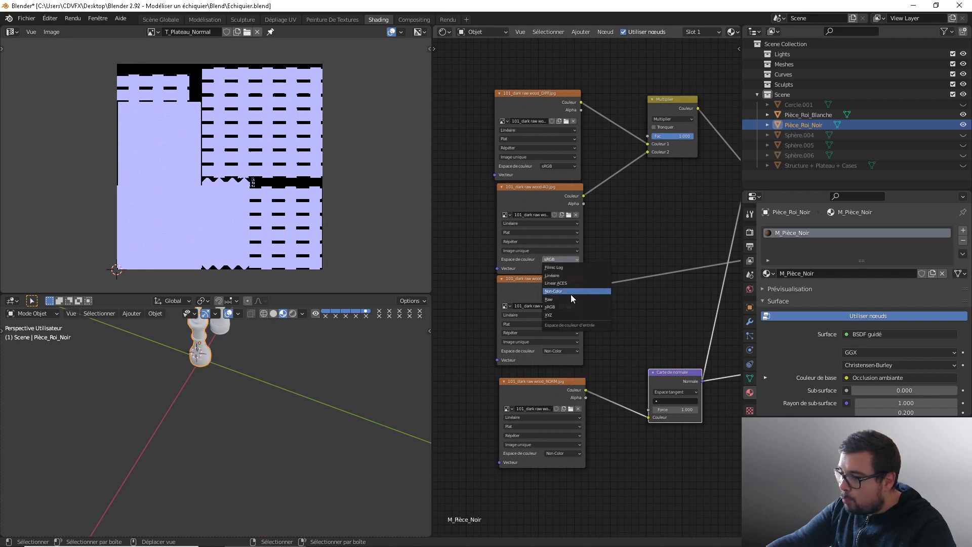
click(571, 293)
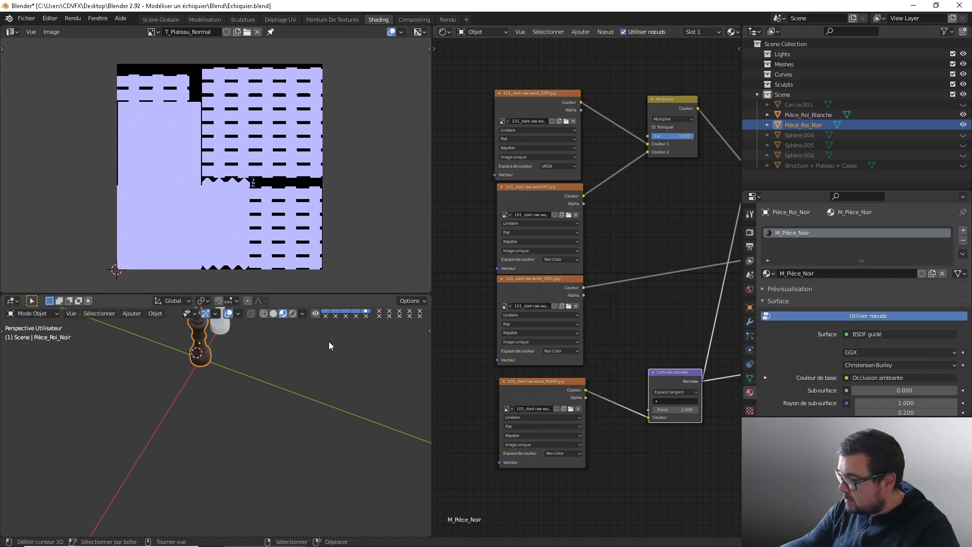
Step: Examine the dark wood texture on the black king from the base to the cross
key(KP_Decimal)
middle_drag(329, 346, 219, 324)
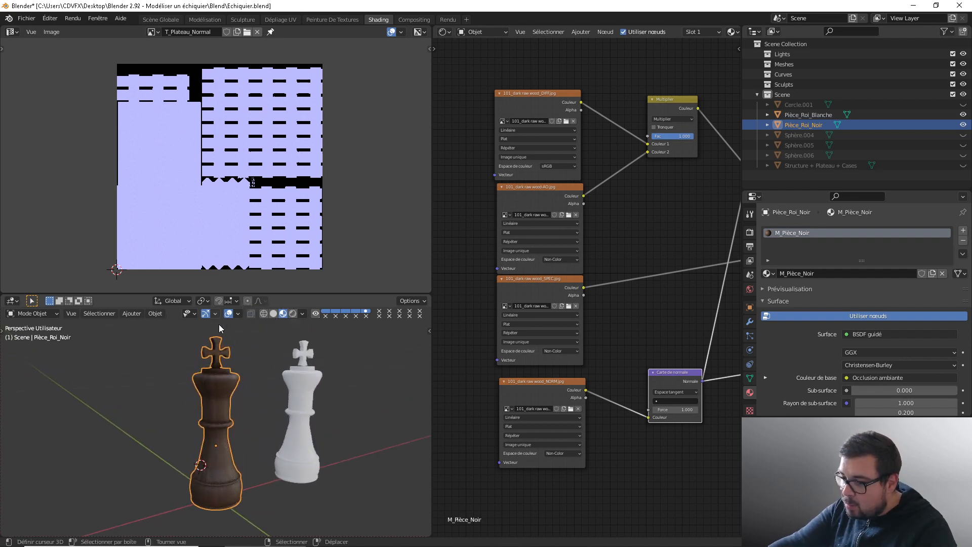
scroll(228, 442, up, 4)
scroll(218, 413, up, 2)
scroll(215, 411, down, 2)
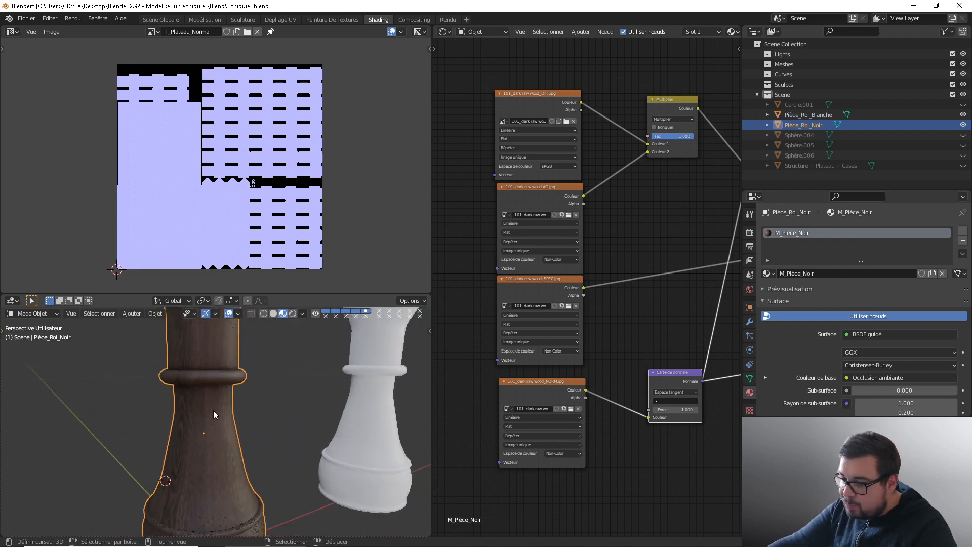
shift+middle_drag(217, 397, 315, 420)
shift+middle_drag(292, 409, 291, 473)
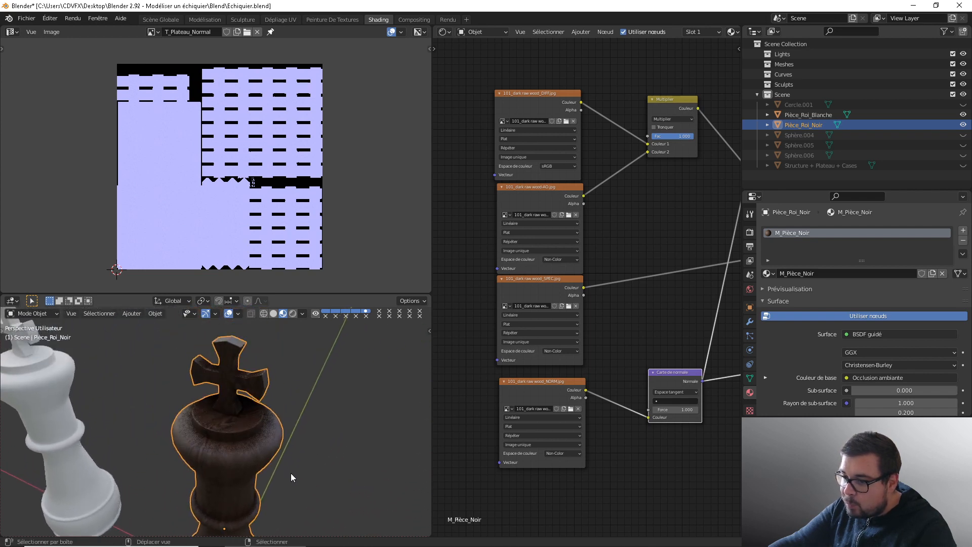
scroll(270, 472, up, 5)
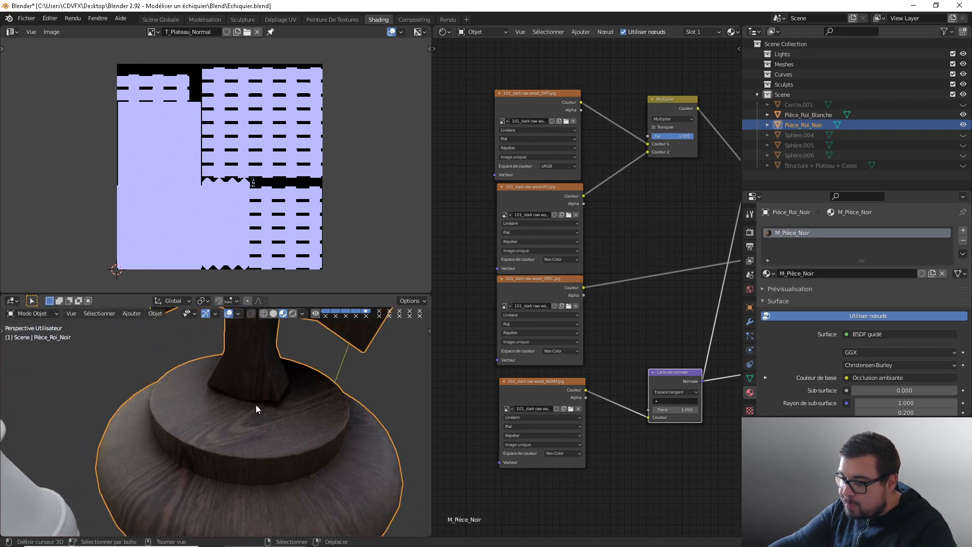
scroll(272, 406, down, 6)
middle_drag(272, 432, 299, 362)
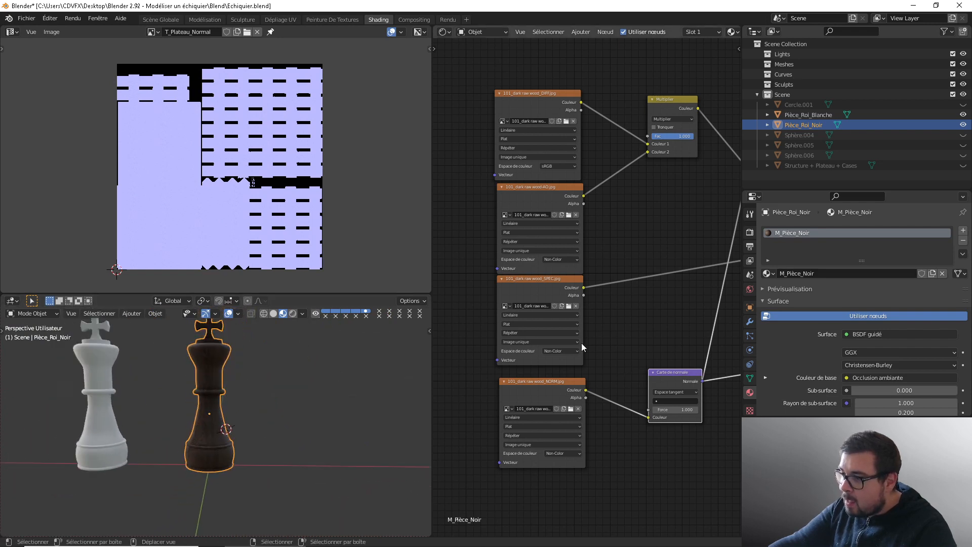
Step: Select and copy all the nodes of the M_Pièce_Noir material
middle_drag(559, 346, 565, 394)
scroll(547, 386, down, 3)
scroll(573, 397, down, 3)
scroll(570, 387, up, 1)
scroll(709, 188, down, 2)
drag(723, 189, 518, 405)
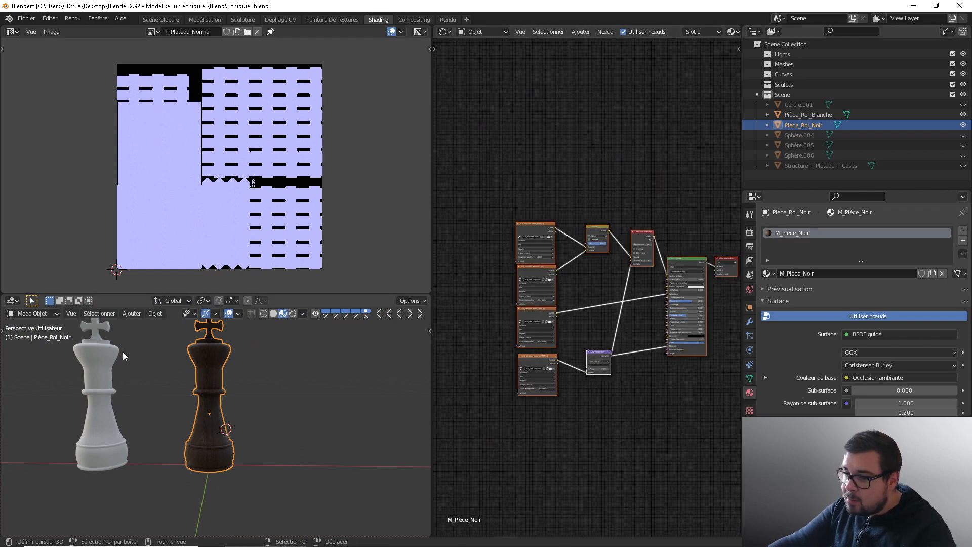
Step: Create a material named M_Pièce_Blanche on the white king and replace its default nodes with the copied node tree
click(103, 359)
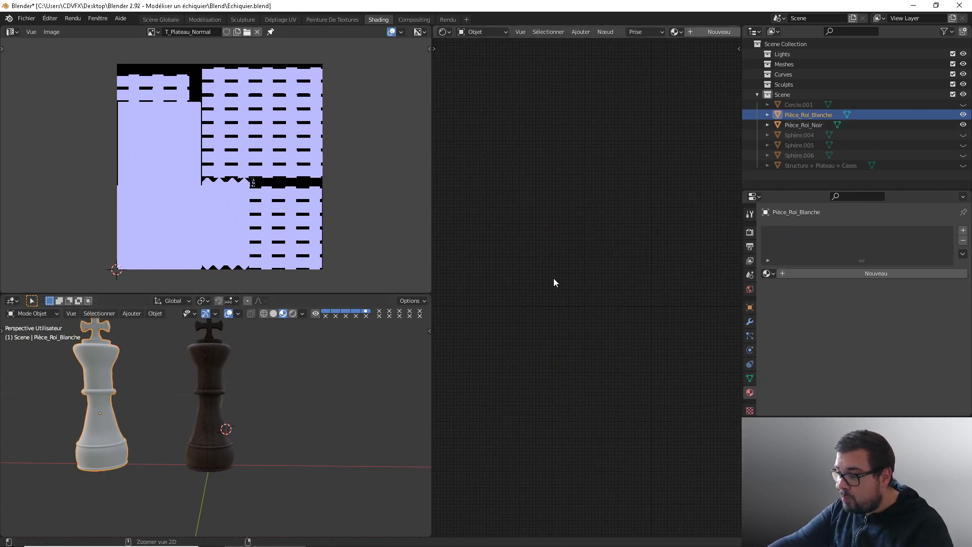
click(871, 273)
click(833, 273)
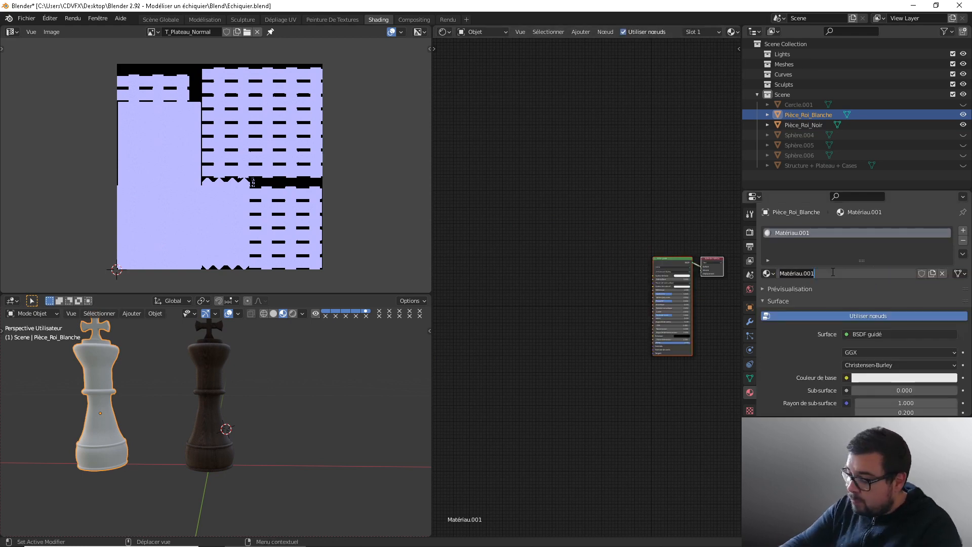
text(M_Pièce_Blanche)
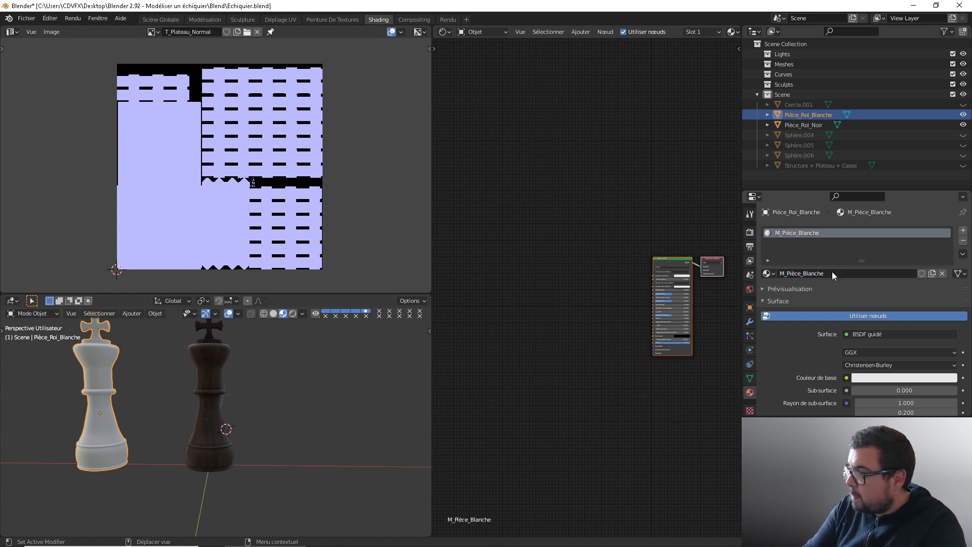
key(Return)
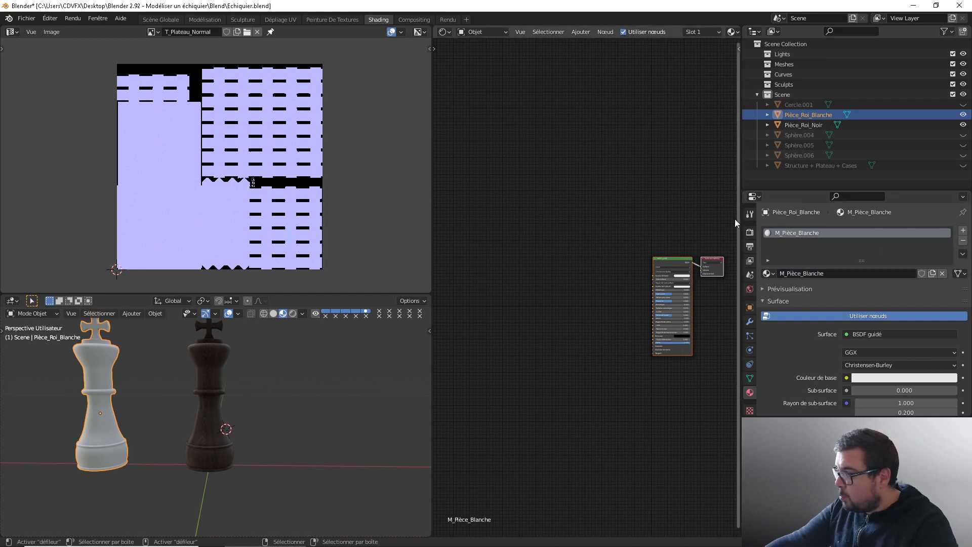
key(x)
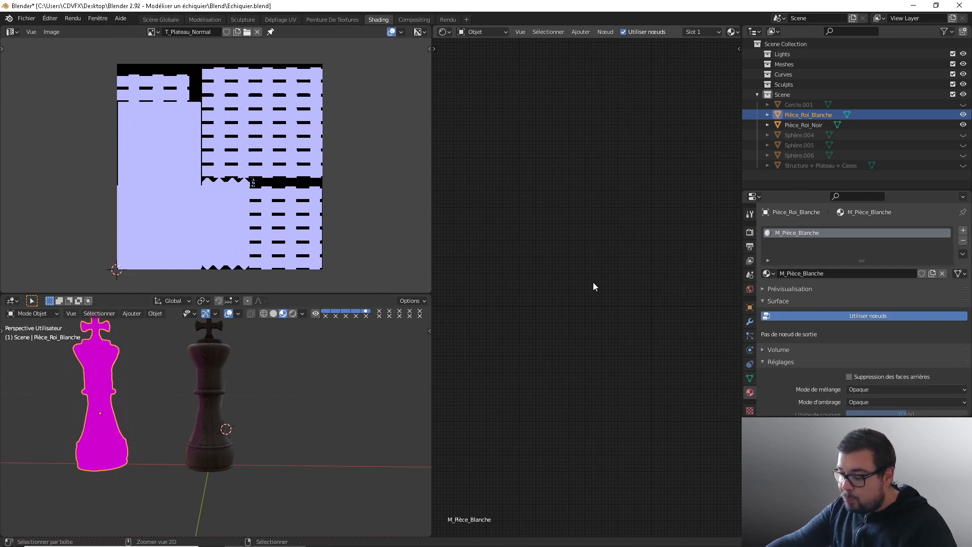
key(ctrl+v)
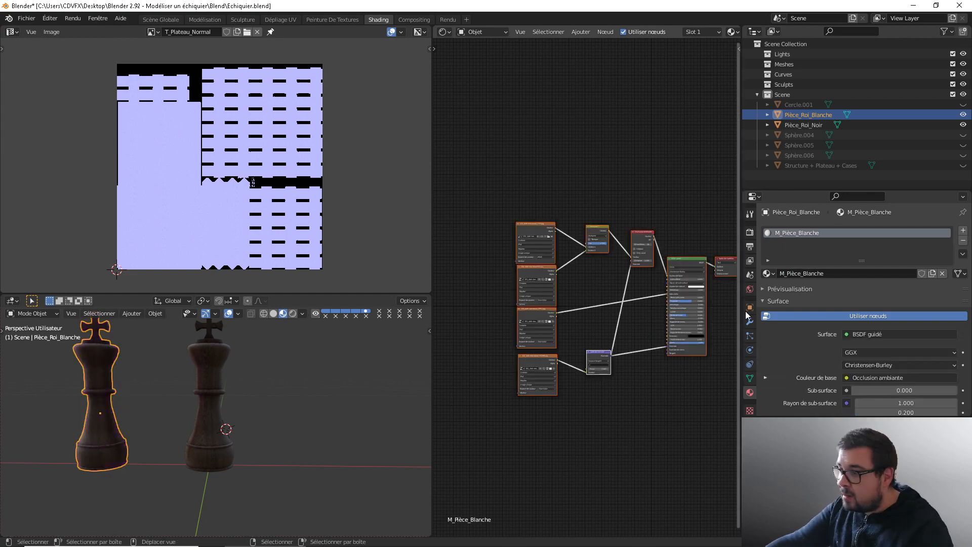
Step: Unlink the dark raw wood images from the four Image Texture nodes of the M_Pièce_Blanche material
scroll(561, 309, up, 4)
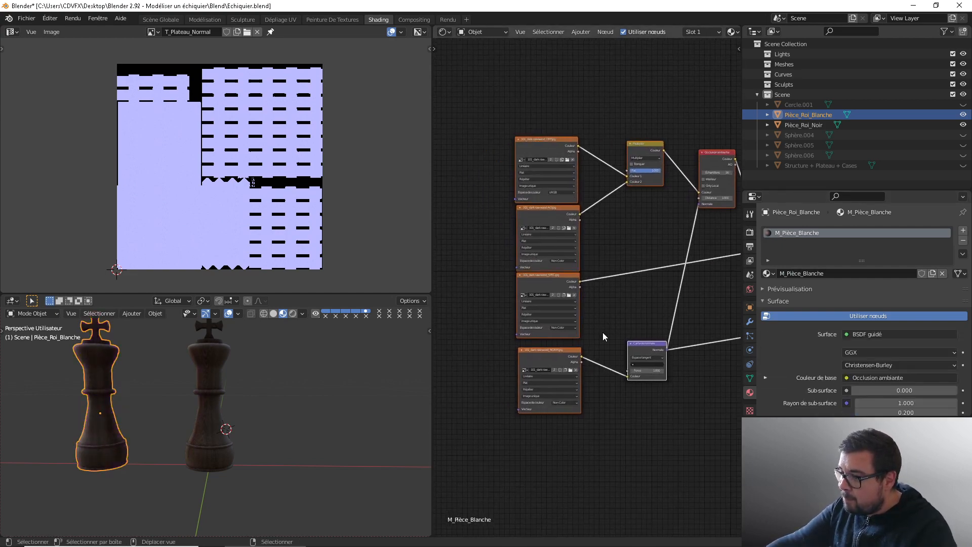
click(572, 400)
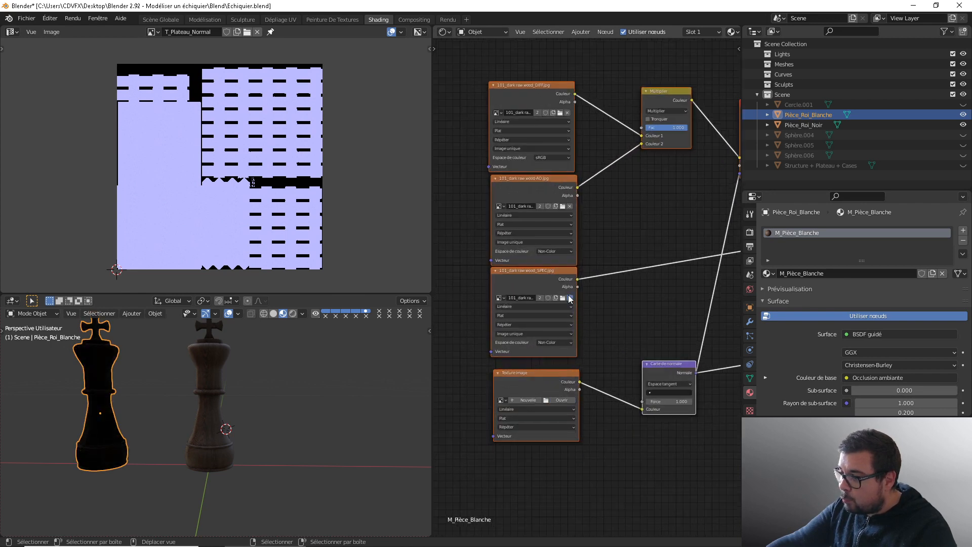
click(569, 298)
click(570, 206)
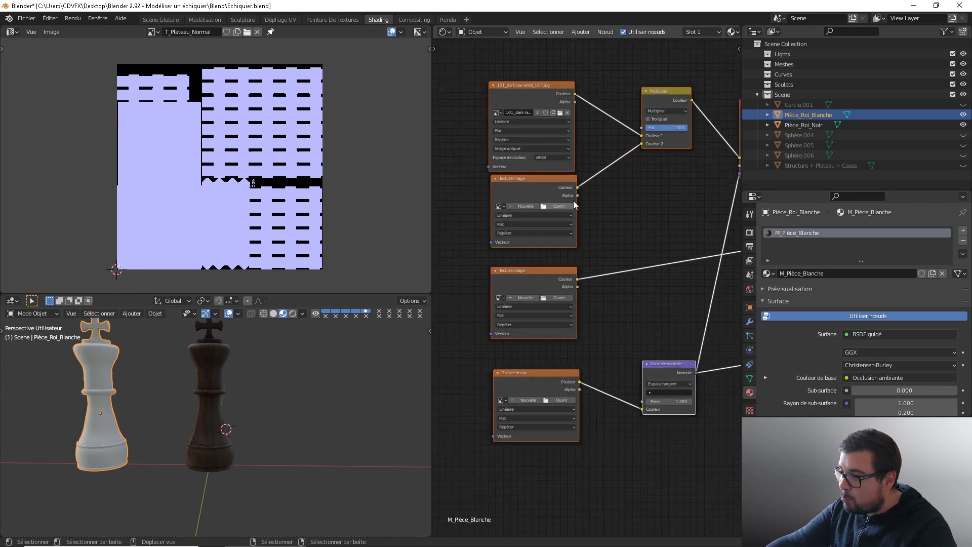
click(568, 116)
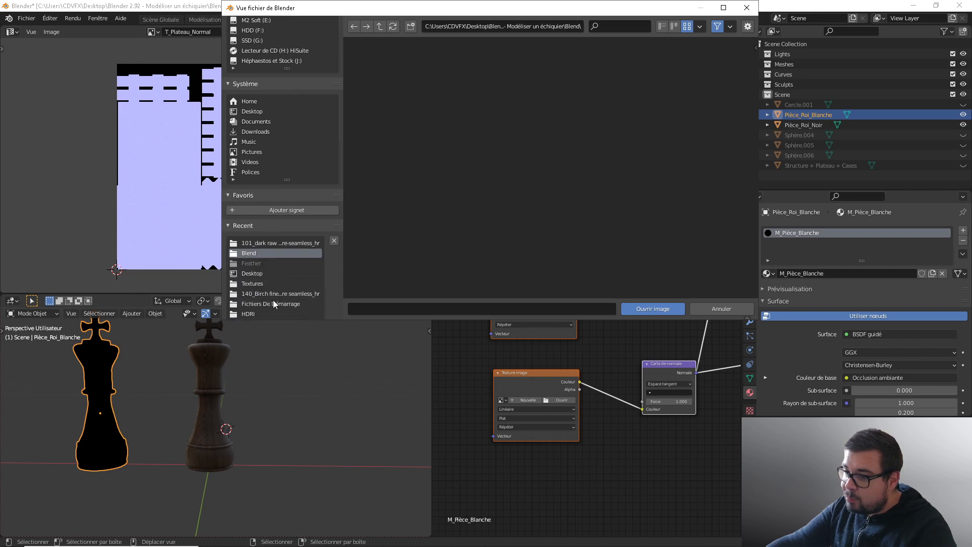
Step: Load the 140_Birch fine wood DIFF image into the base color texture node and the AO image, set to Non-Color, into the second node
click(282, 295)
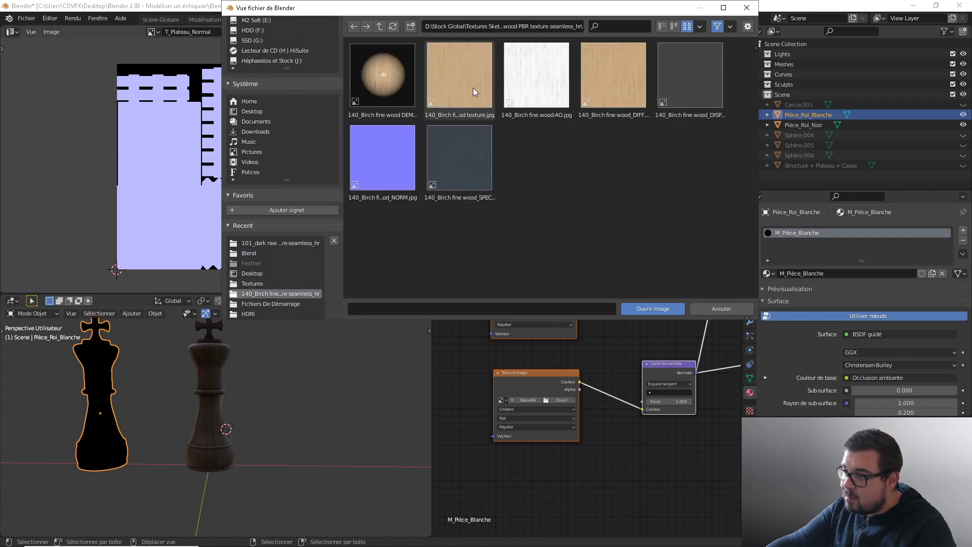
double_click(603, 93)
click(560, 209)
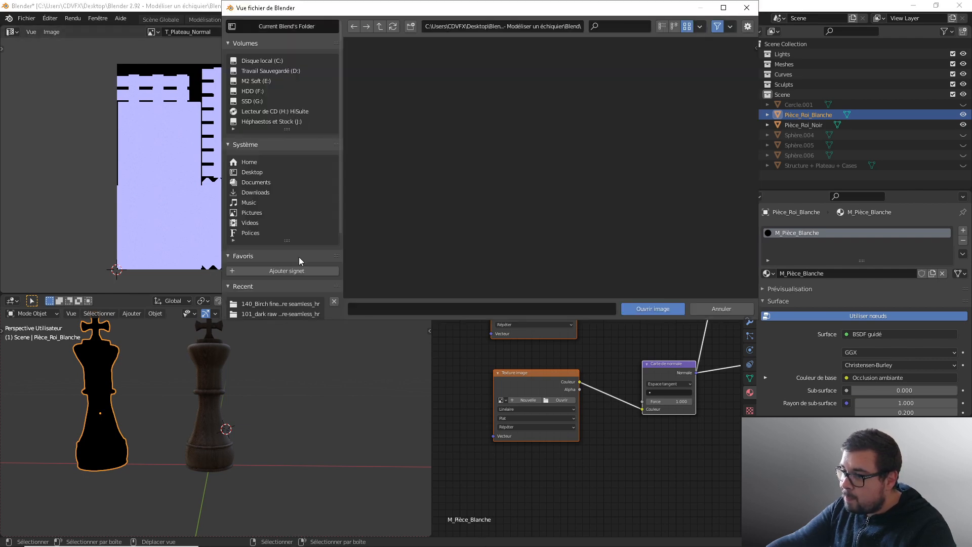
click(289, 303)
double_click(537, 79)
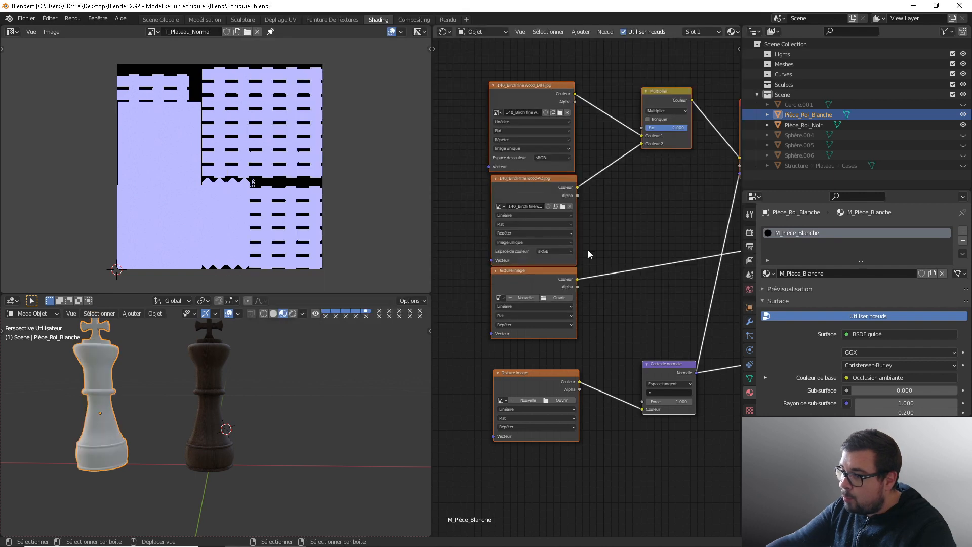
click(563, 251)
click(563, 283)
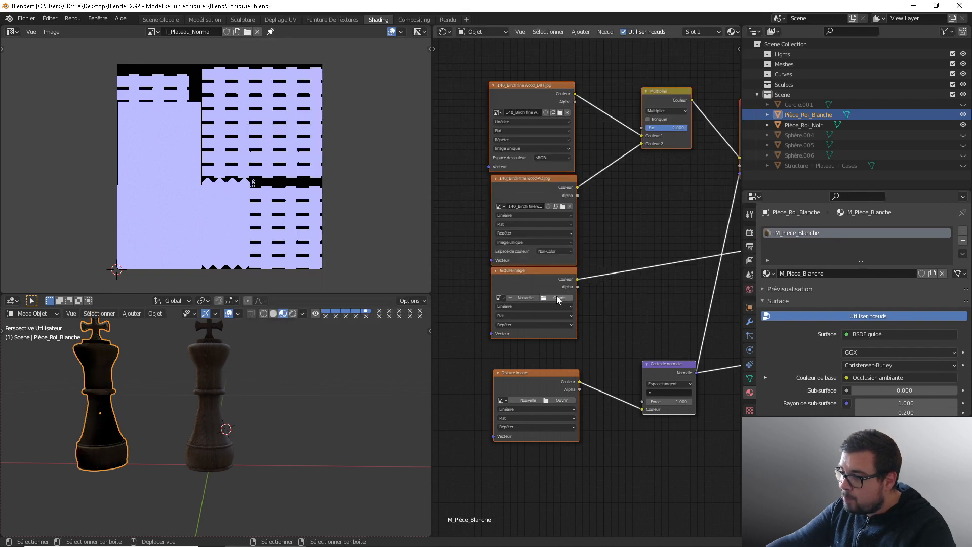
Step: Load the 140_Birch fine wood SPEC image into the third texture node and set its color space to Non-Color
click(561, 298)
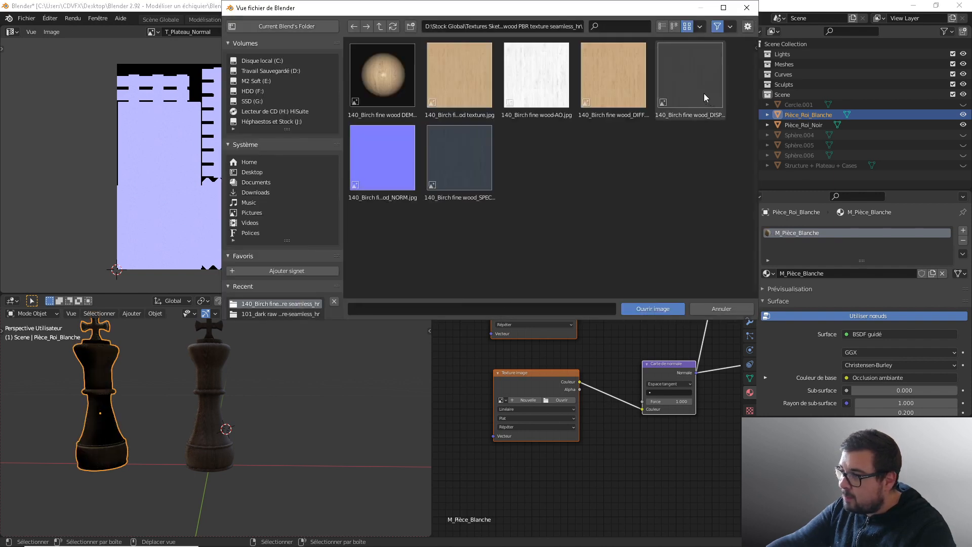
double_click(473, 163)
click(555, 343)
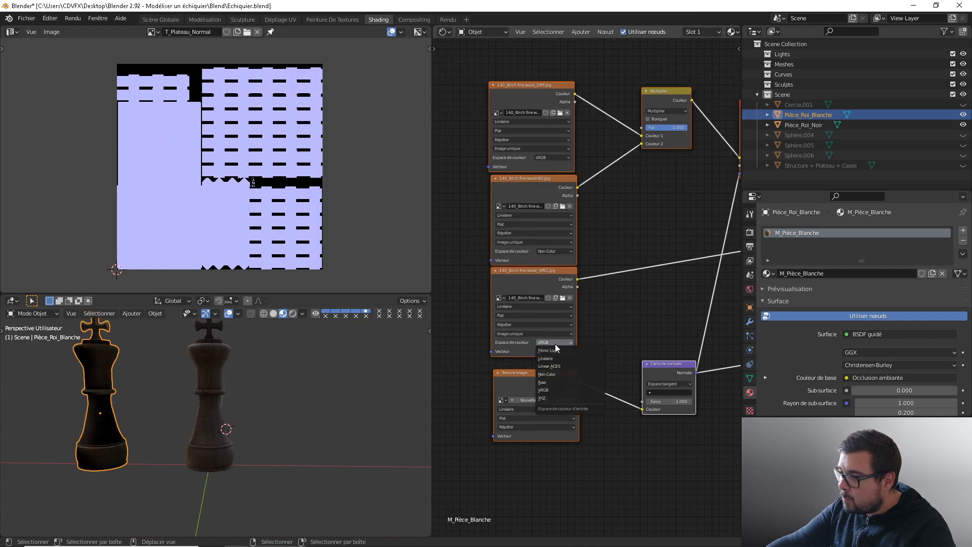
click(549, 374)
Step: Load the 140_Birch fine wood NORM image into the texture node feeding the normal map and set its color space to Non-Color
click(561, 400)
click(282, 304)
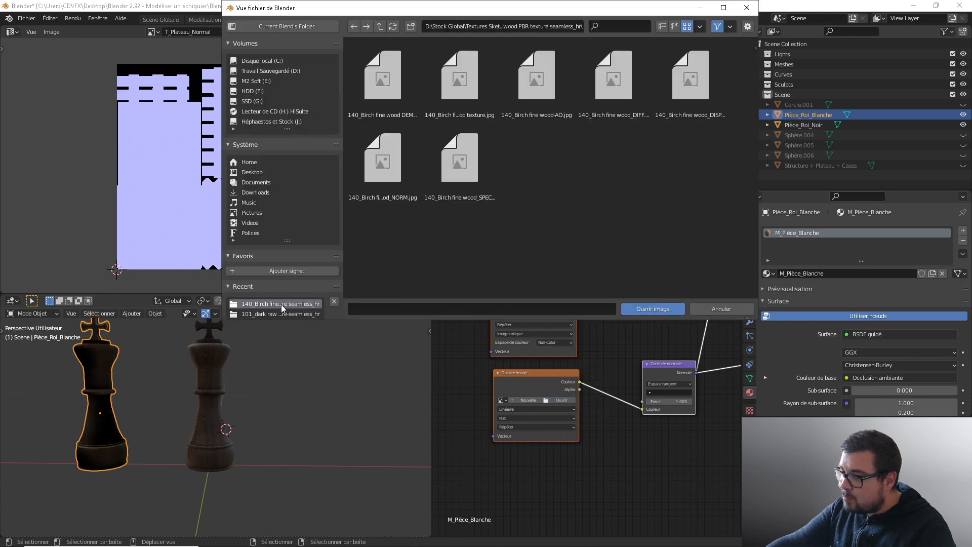
double_click(382, 162)
click(557, 445)
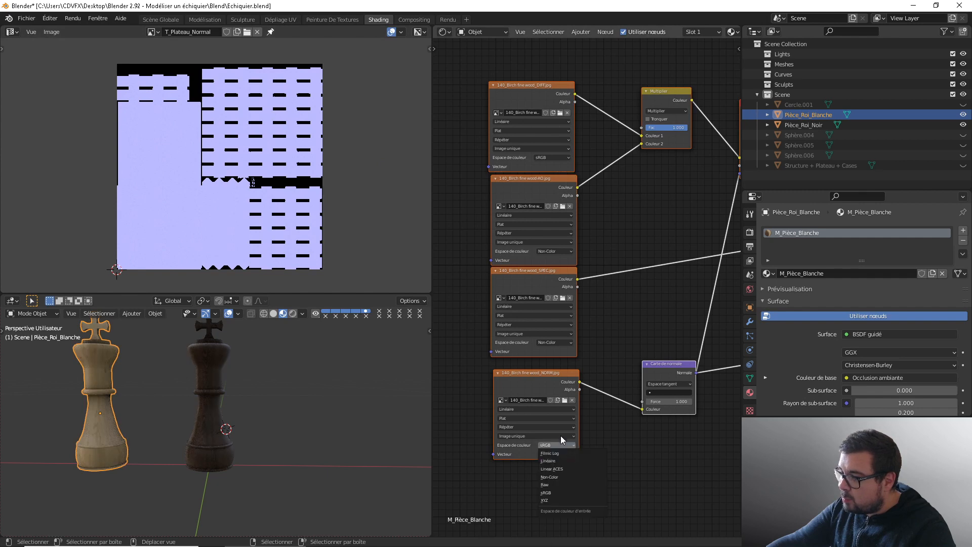
click(561, 475)
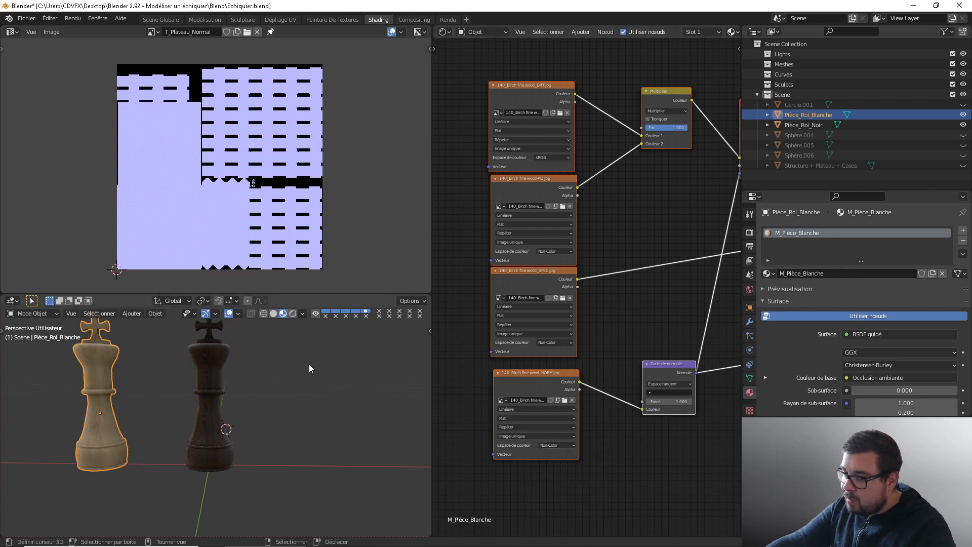
Step: Deselect the white king and compare the birch and dark wood textures on both kings from several angles
key(a)
click(318, 302)
middle_drag(262, 355, 236, 381)
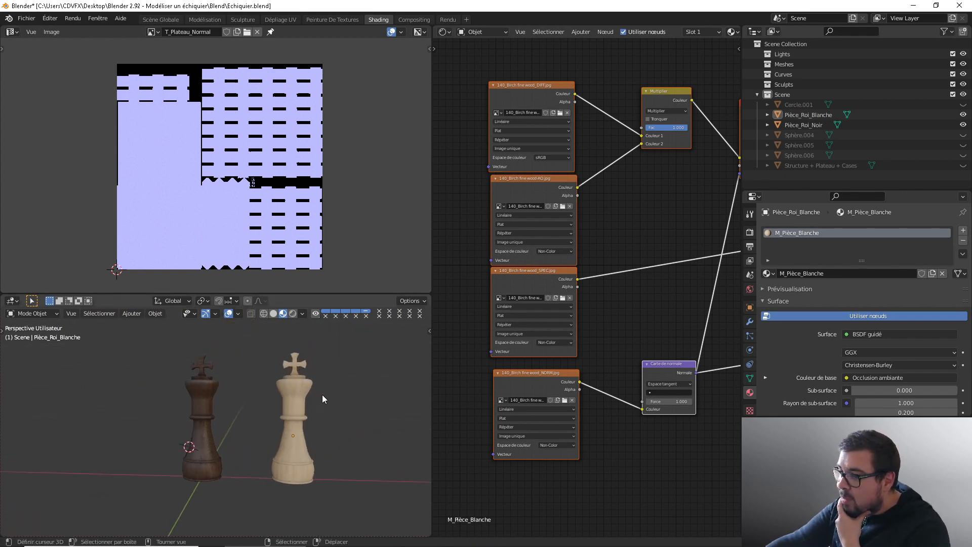
scroll(603, 306, down, 1)
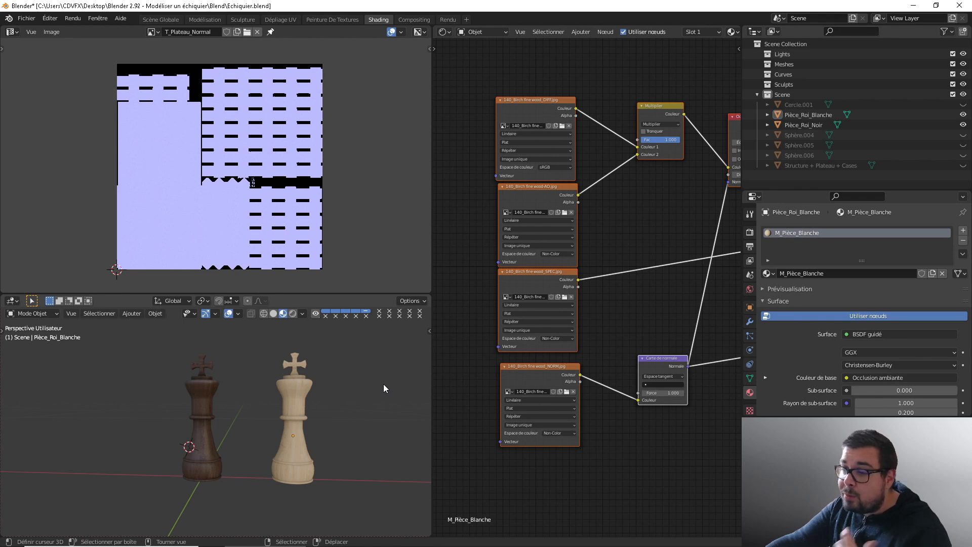
middle_drag(309, 373, 361, 389)
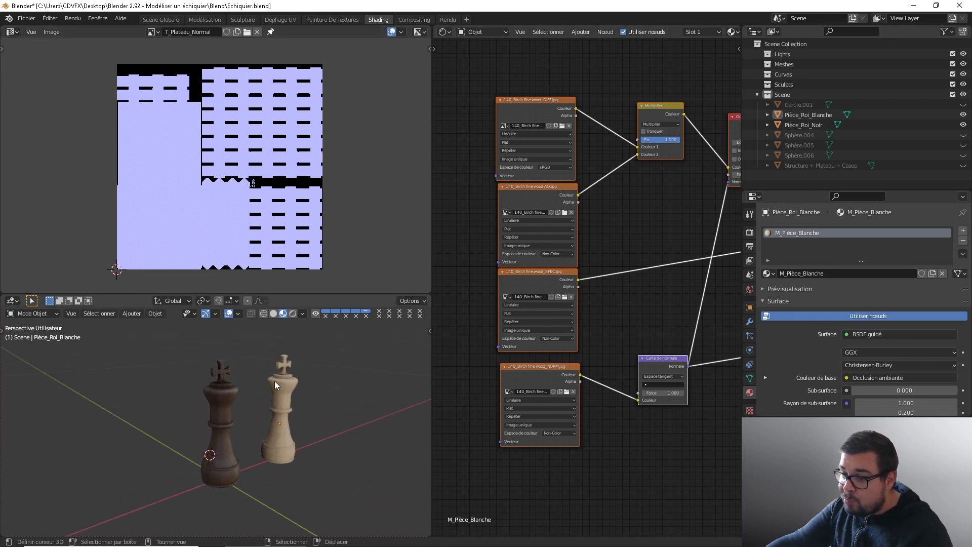
Step: Switch to the Scène Globale workspace and unhide the Structure + Plateau + Cases board under the kings
click(173, 21)
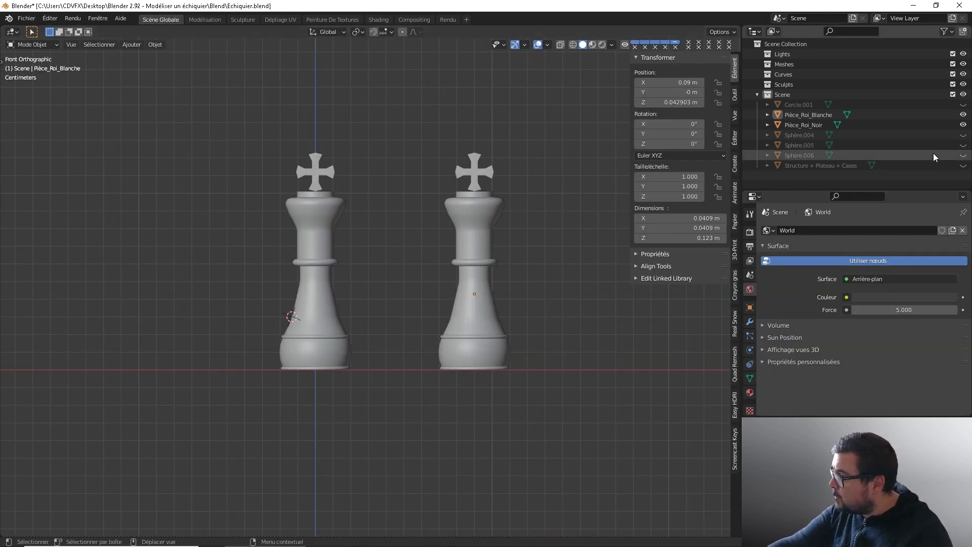
click(964, 166)
scroll(405, 239, down, 4)
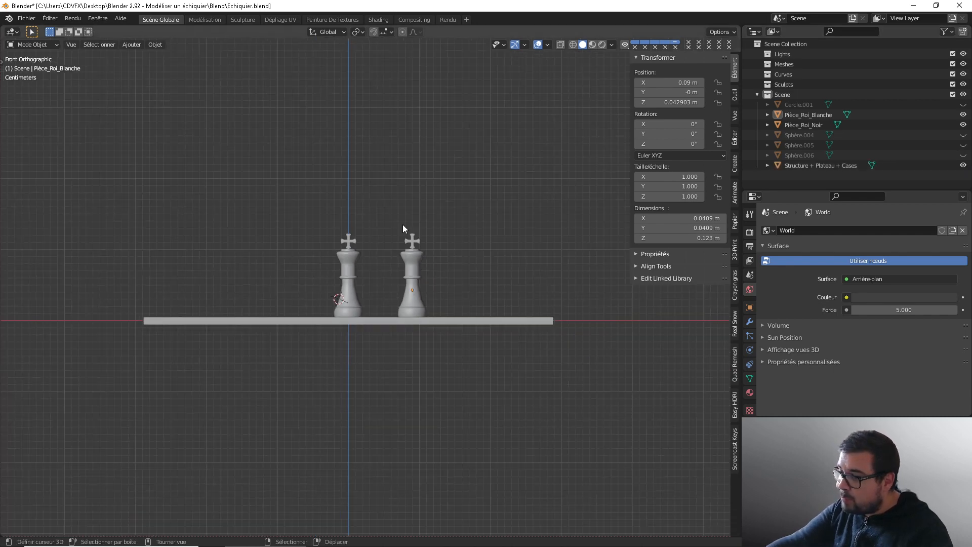
middle_drag(403, 224, 412, 273)
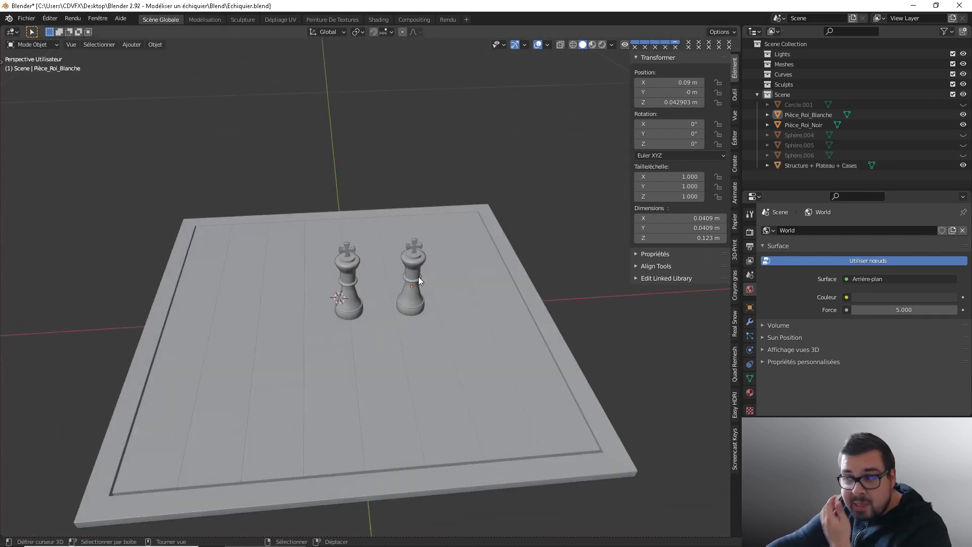
Step: Select the black king and display the kings and board in Material Preview shading
click(352, 282)
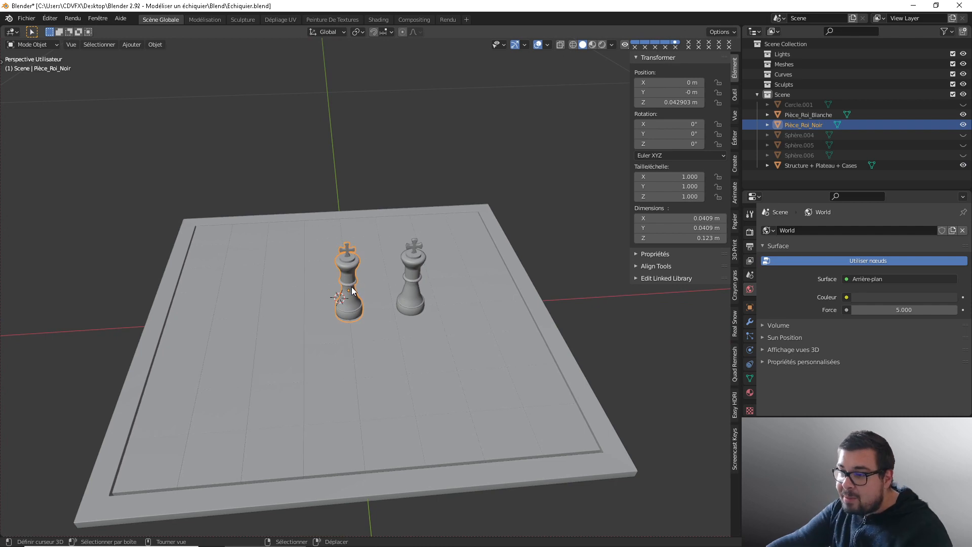
key(KP_1)
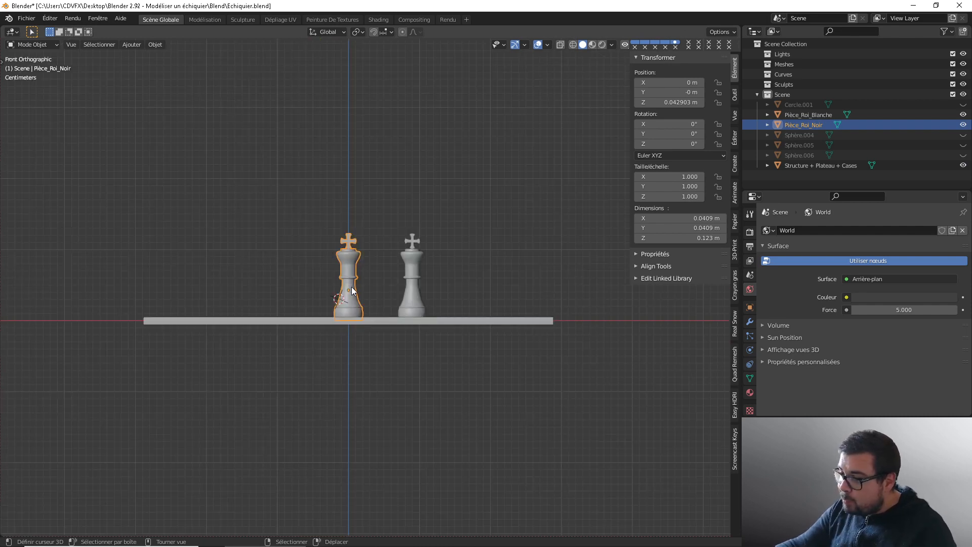
scroll(352, 290, up, 4)
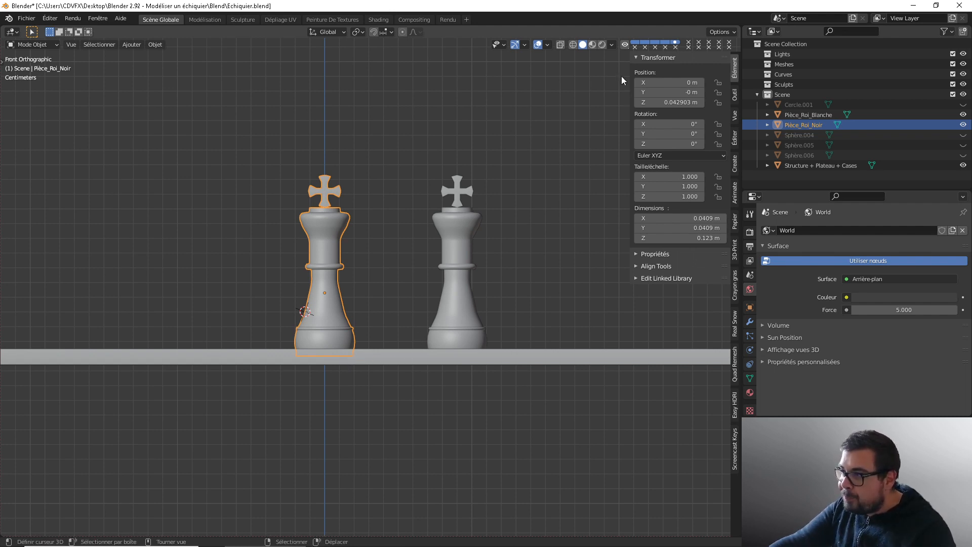
click(593, 44)
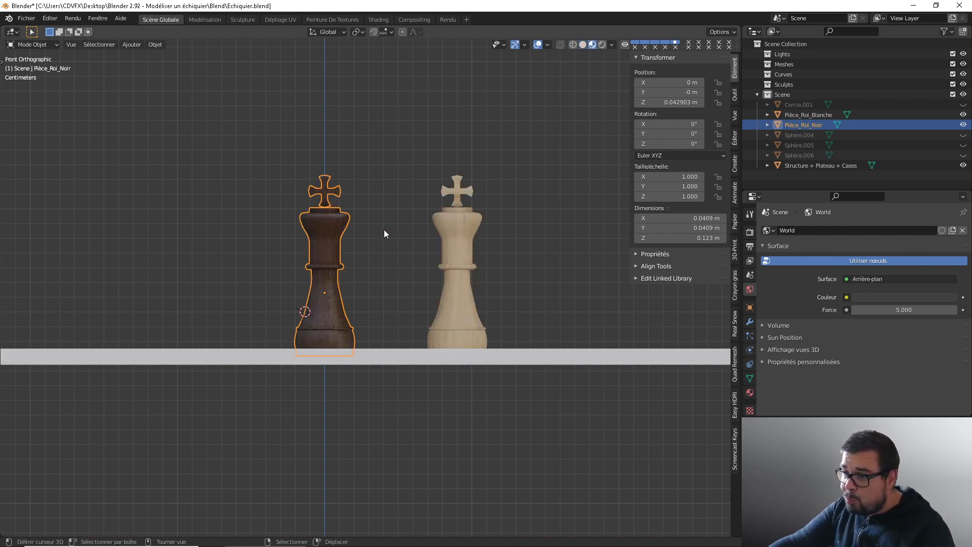
middle_drag(384, 234, 364, 279)
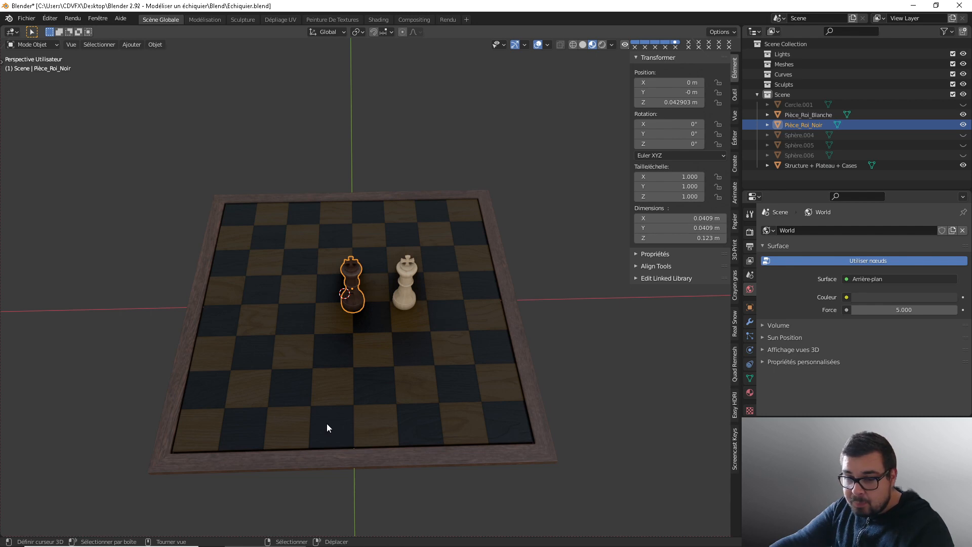
Step: Open the Echiquier et Pièces reference board from File Explorer and minimize the Explorer window
click(12, 536)
click(175, 538)
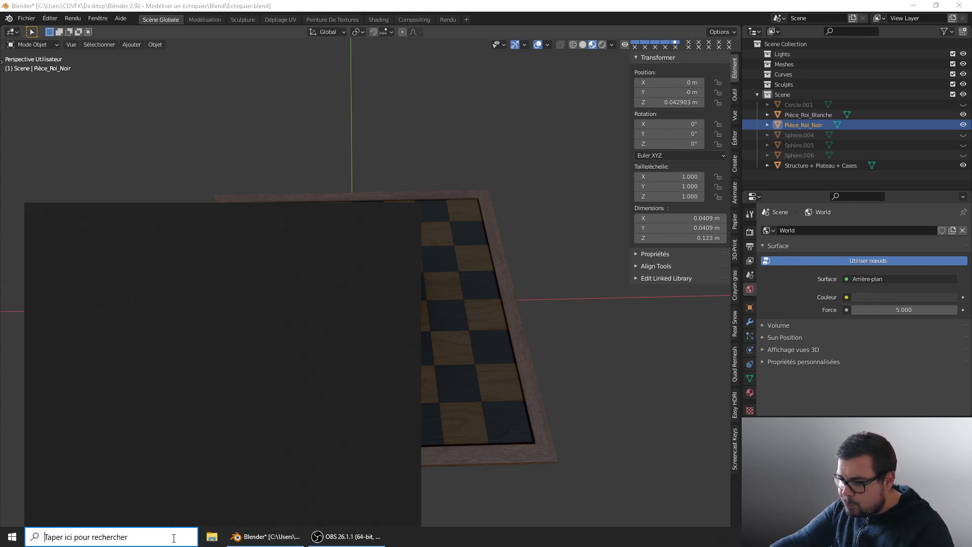
click(212, 537)
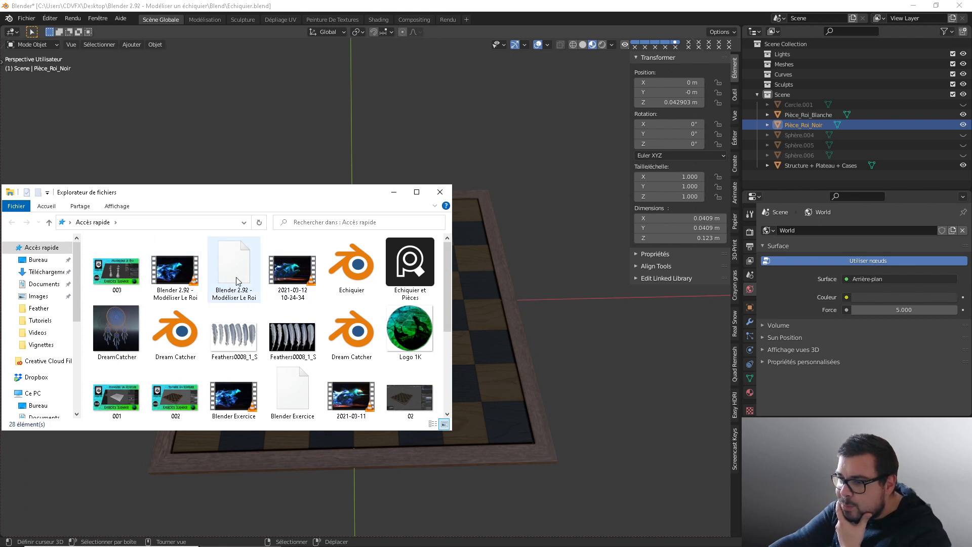
click(407, 268)
double_click(405, 266)
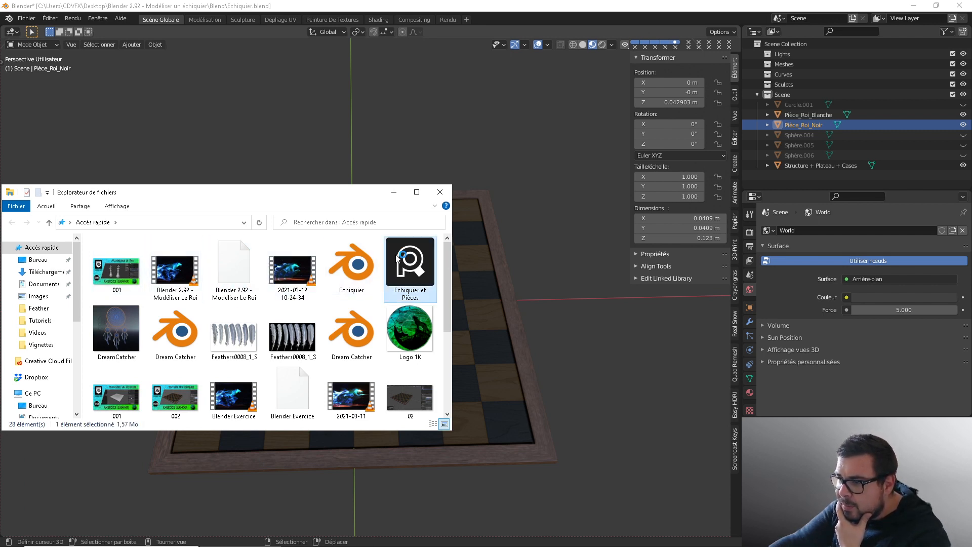
click(400, 193)
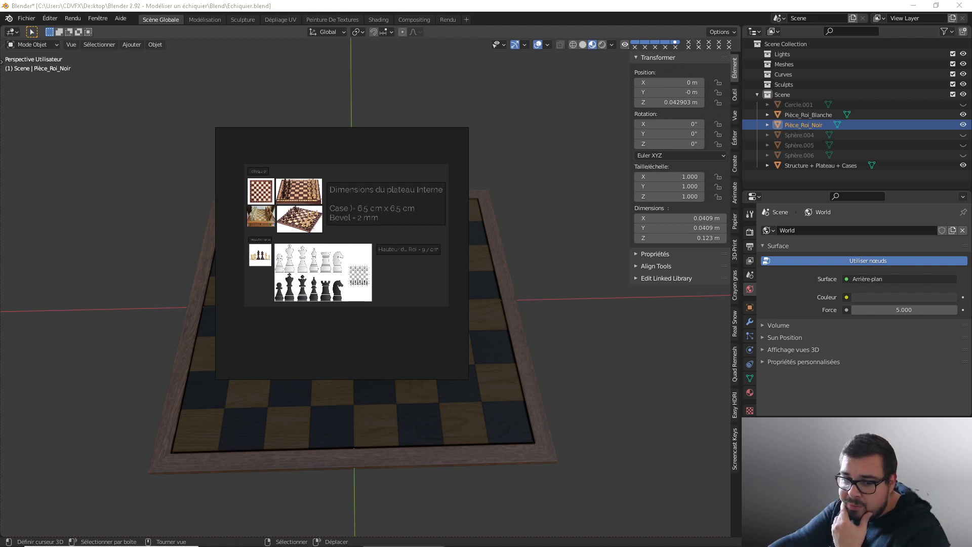
Step: Examine the wooden chess set photo on the reference board for piece and board colors, and move the reference window out of the way
scroll(378, 222, up, 6)
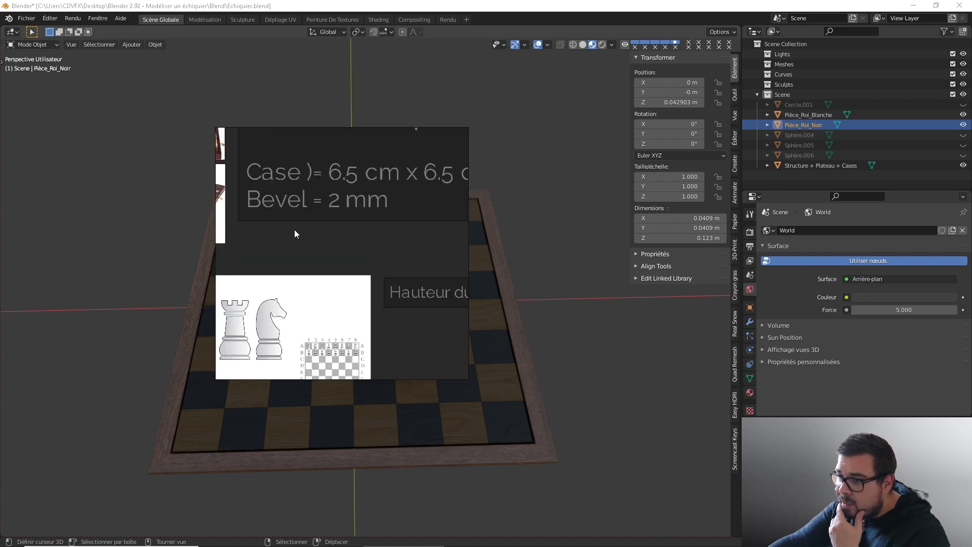
scroll(302, 250, up, 3)
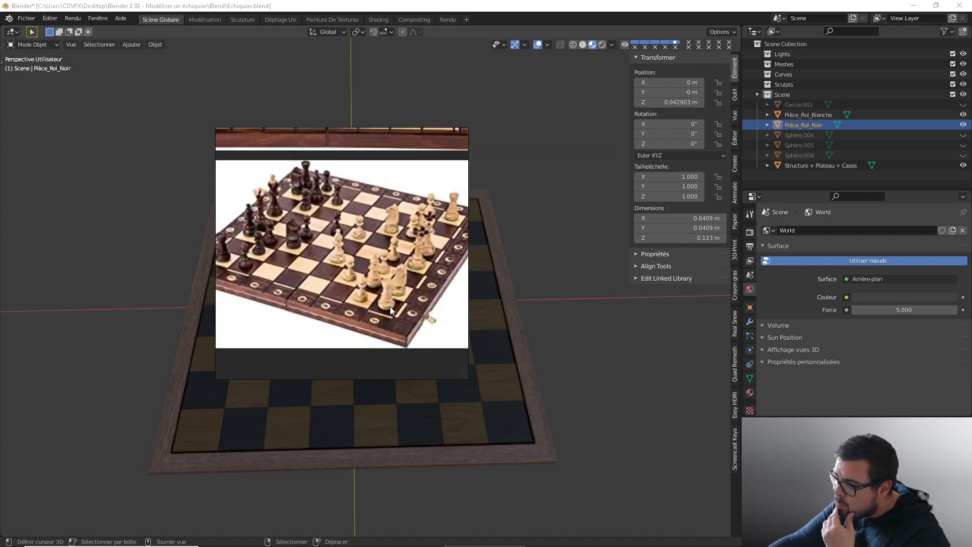
scroll(427, 257, up, 2)
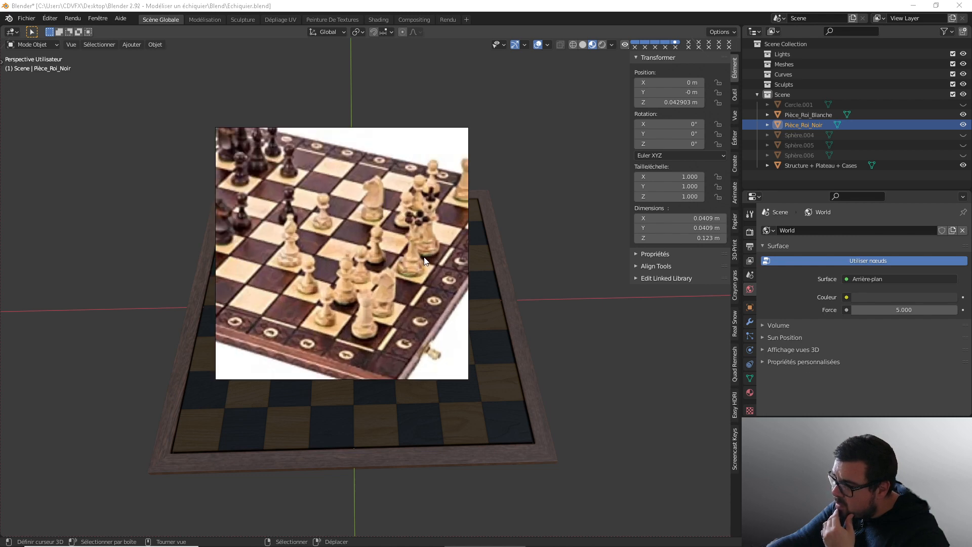
scroll(414, 265, down, 2)
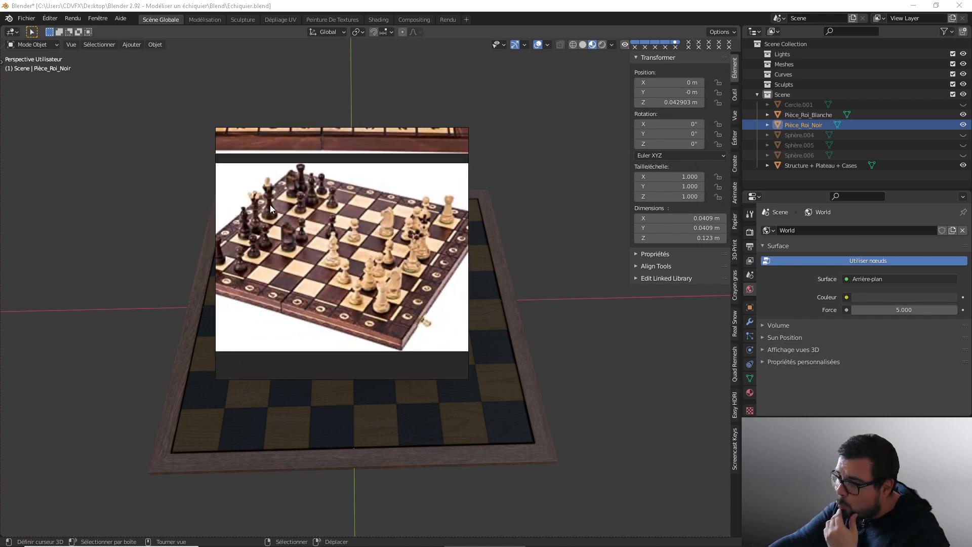
scroll(270, 206, up, 1)
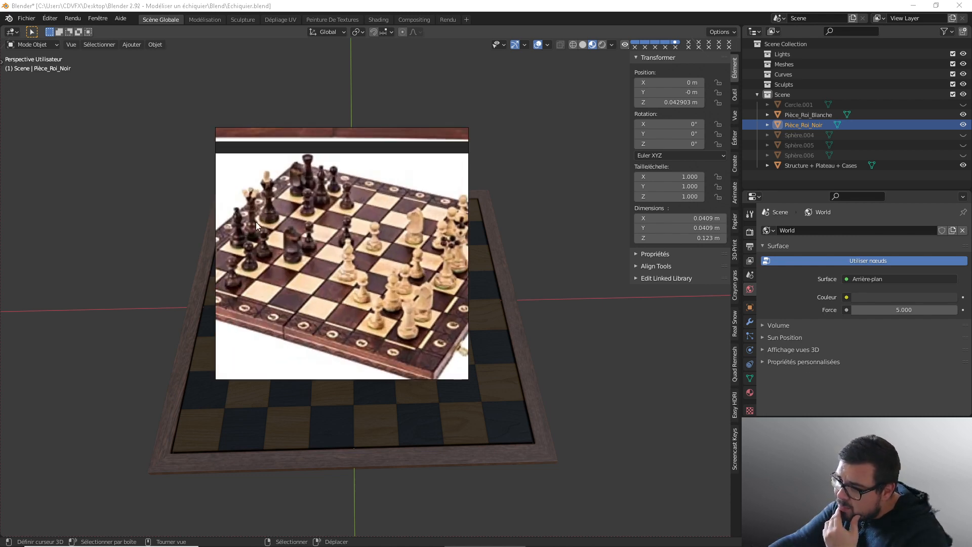
right_drag(422, 157, 0, 218)
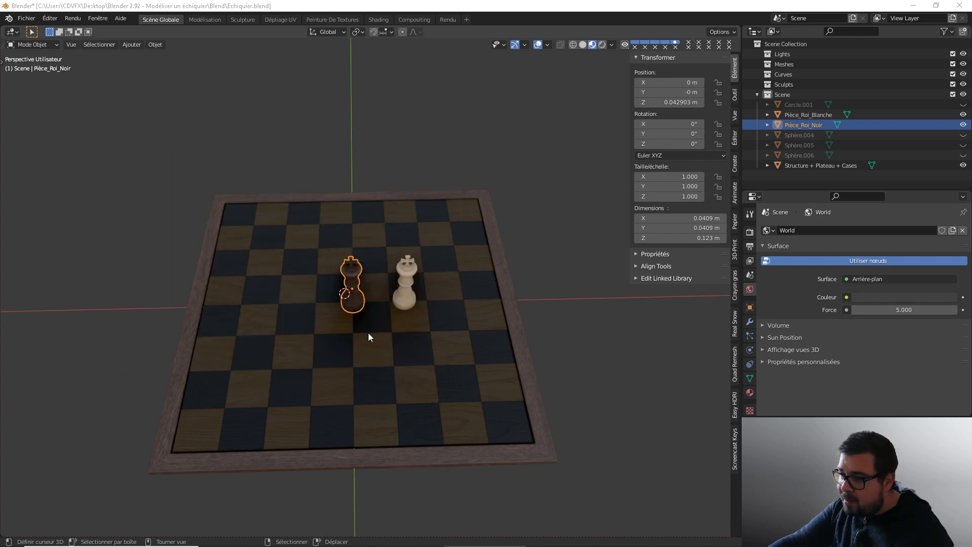
Step: Isolate the black king in local view
middle_drag(369, 333, 394, 288)
key(KP_Divide)
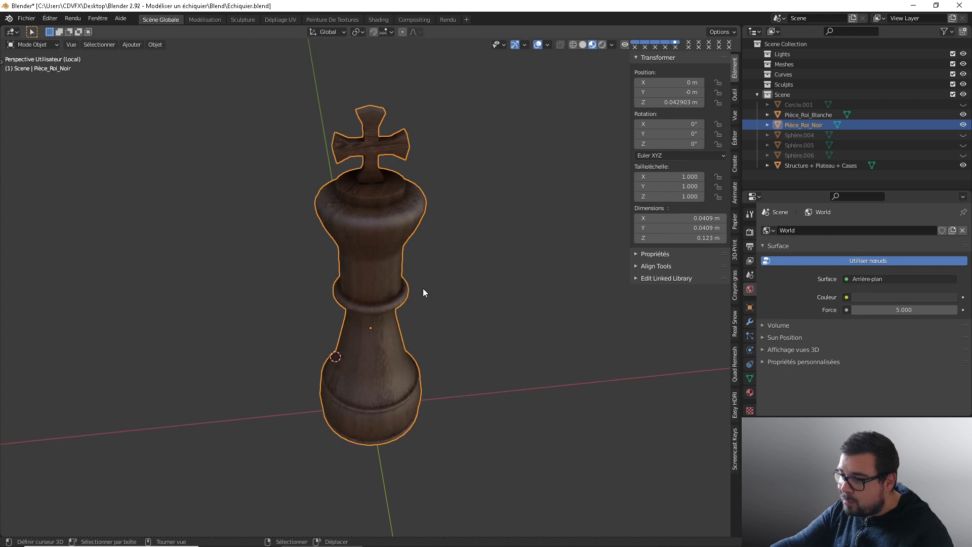
Step: Snap the 3D cursor to the four central faces of the black king's underside and return to Object Mode
key(Tab)
key(3)
mouse_move(438, 307)
middle_down()
mouse_move(434, 234)
mouse_move(314, 251)
mouse_move(465, 313)
mouse_move(445, 299)
middle_up()
click(362, 237)
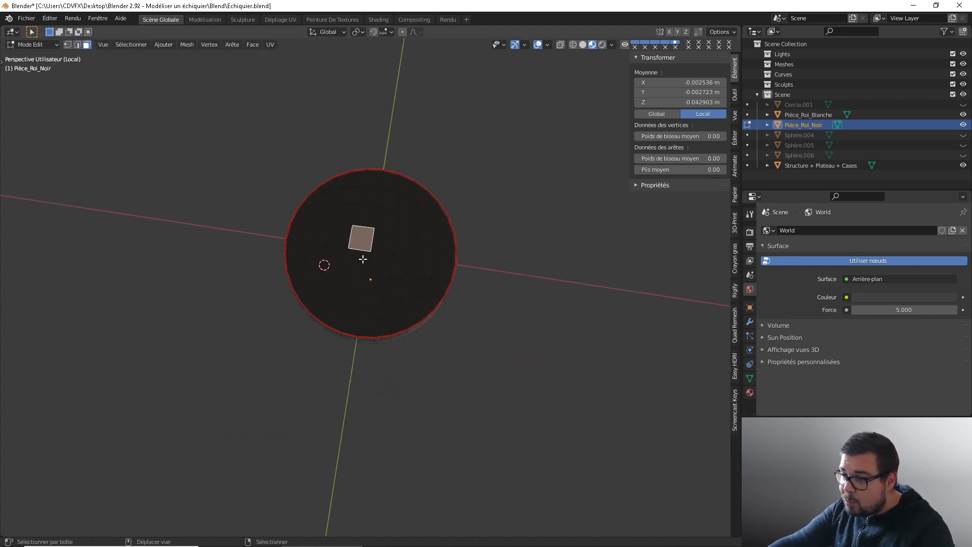
shift+click(359, 261)
shift+click(380, 264)
shift+click(383, 249)
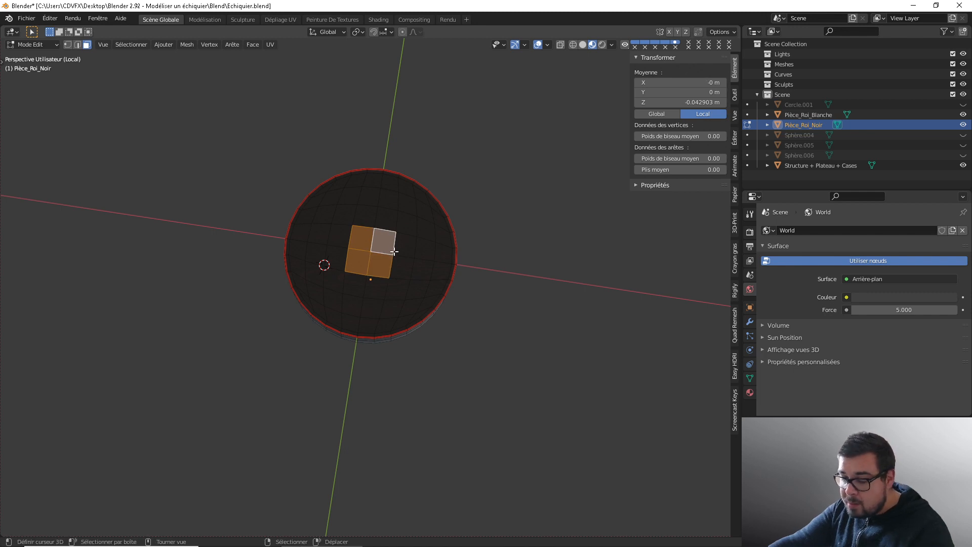
key(shift+s)
click(379, 302)
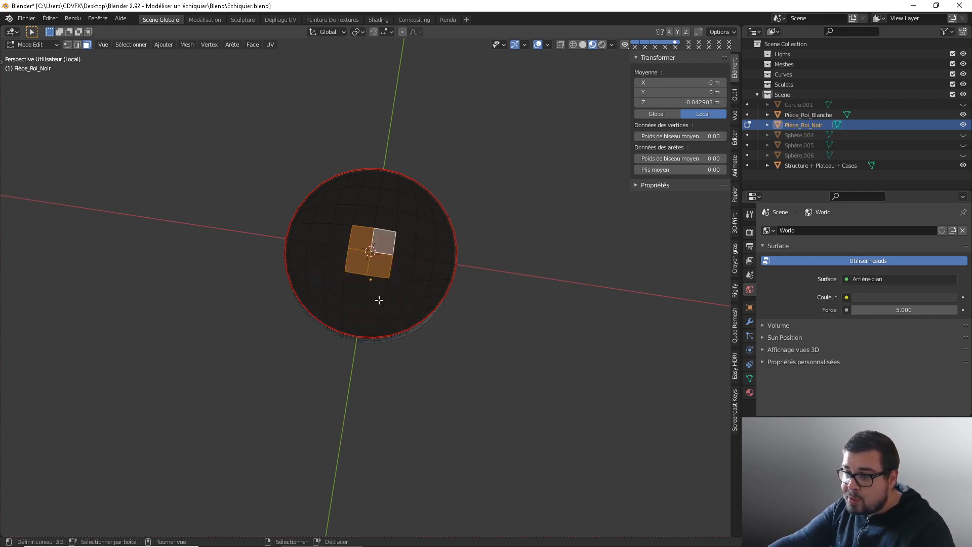
key(Tab)
middle_drag(371, 254, 368, 280)
key(q)
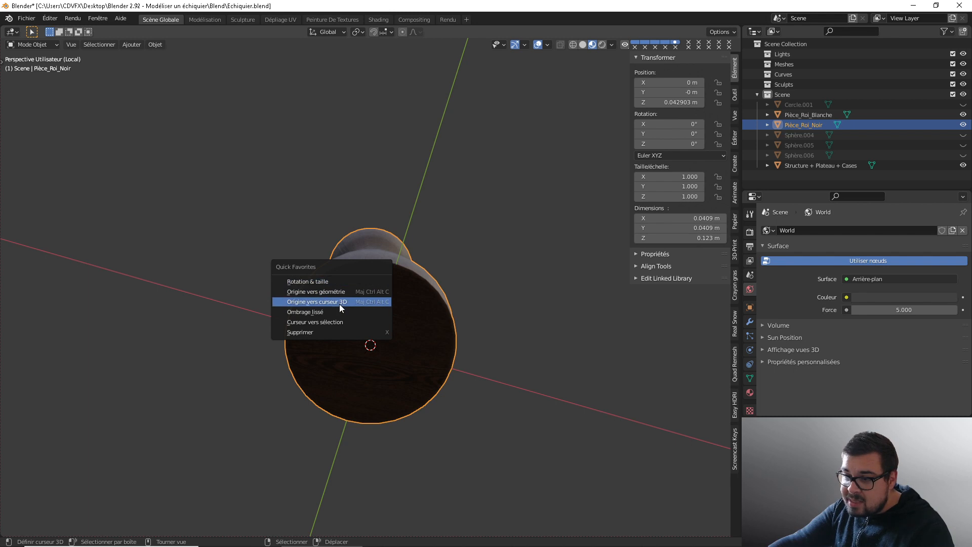
click(155, 45)
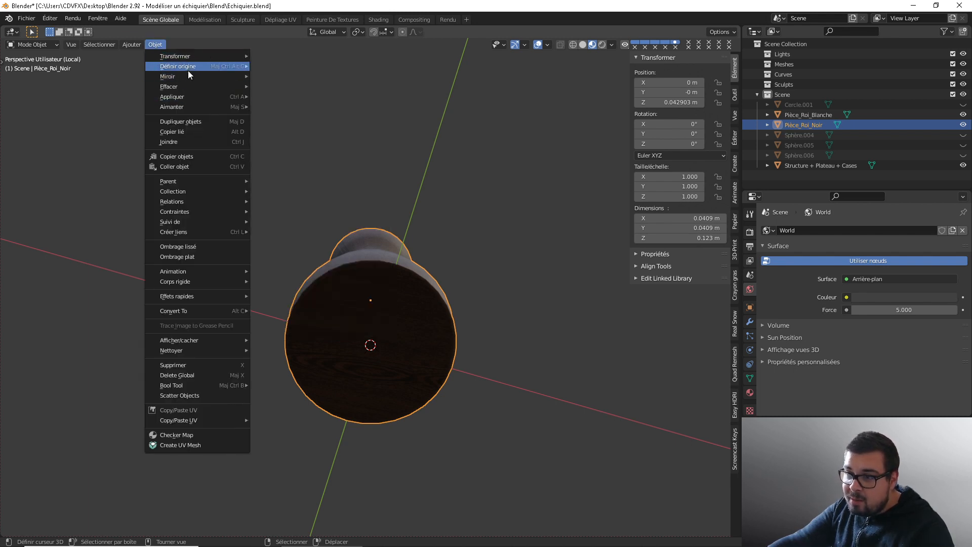
mouse_move(189, 71)
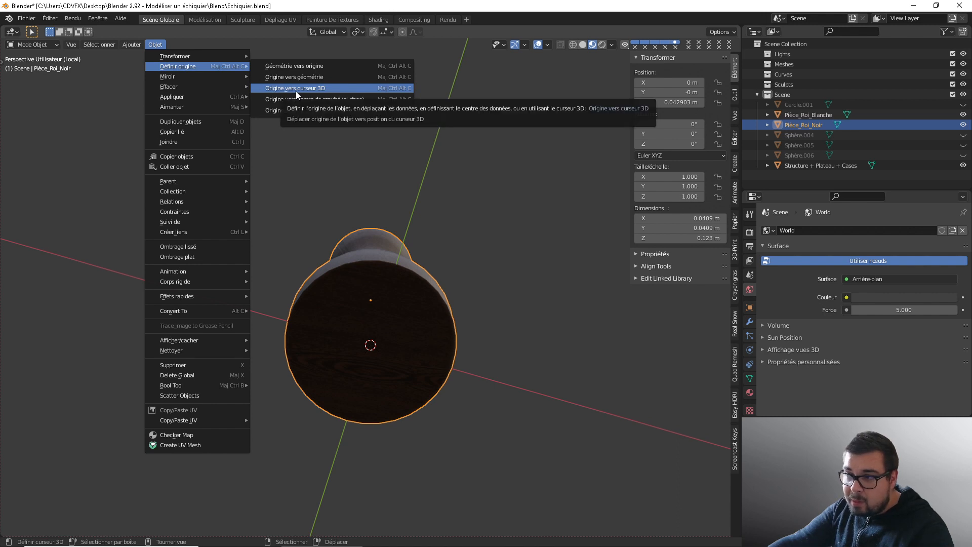
right_click(295, 89)
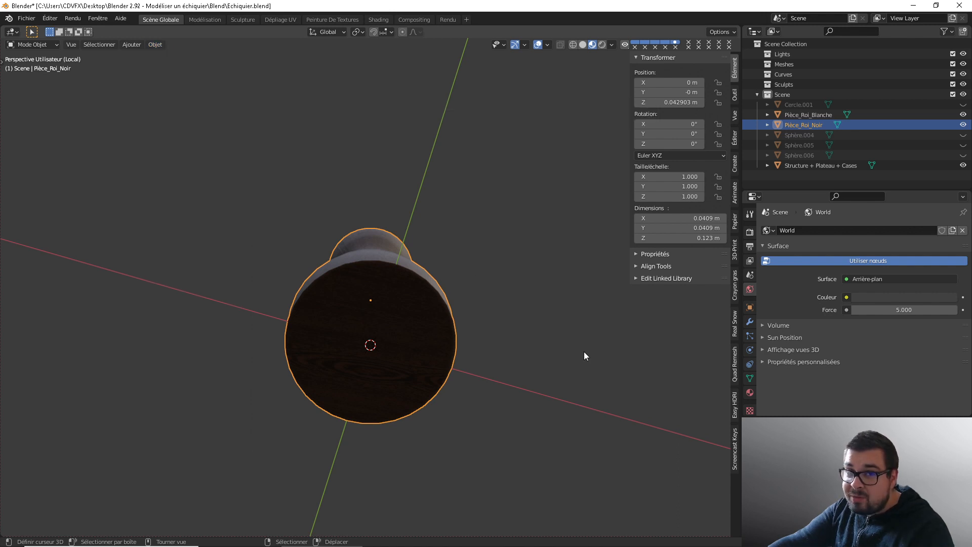
Step: Set the black king's origin to the 3D cursor at the base and leave local view
key(q)
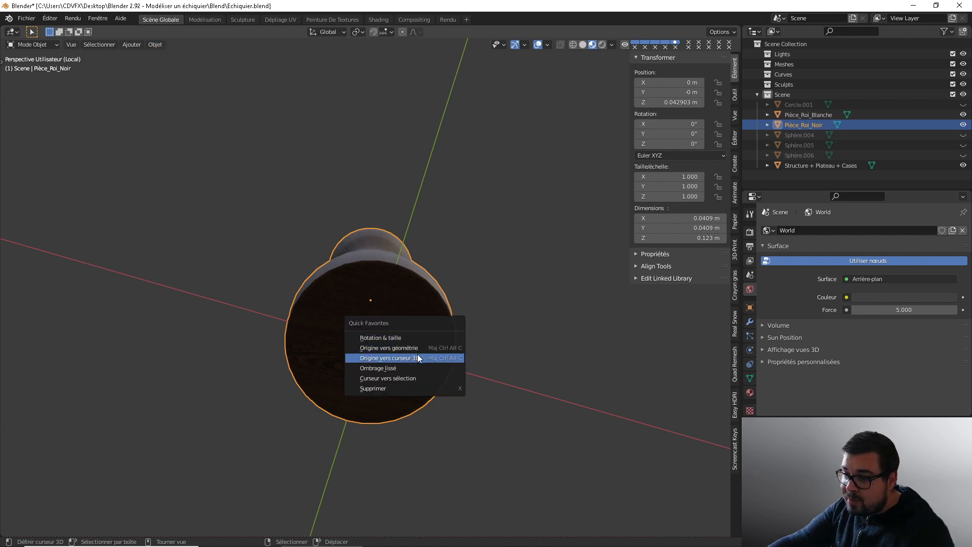
click(419, 357)
middle_drag(421, 345, 382, 463)
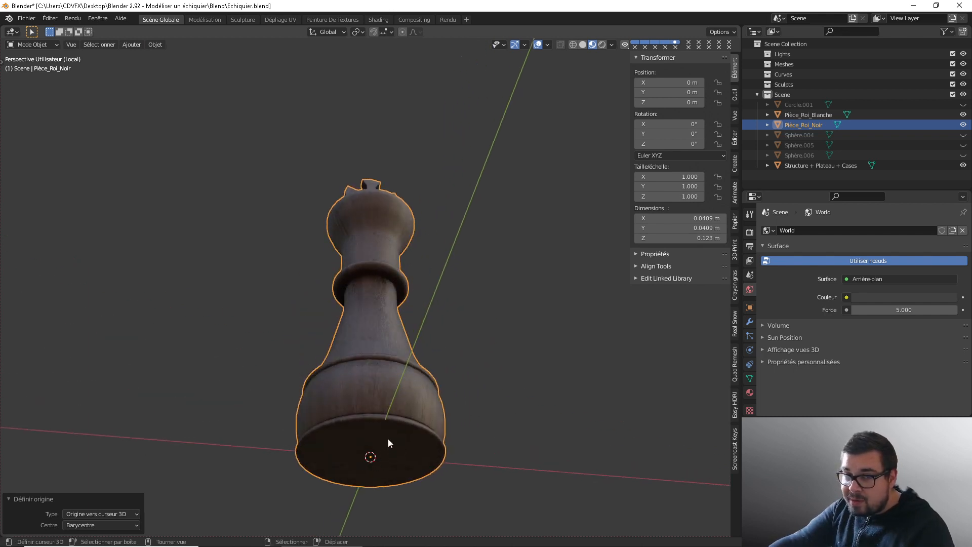
key(KP_7)
key(KP_Divide)
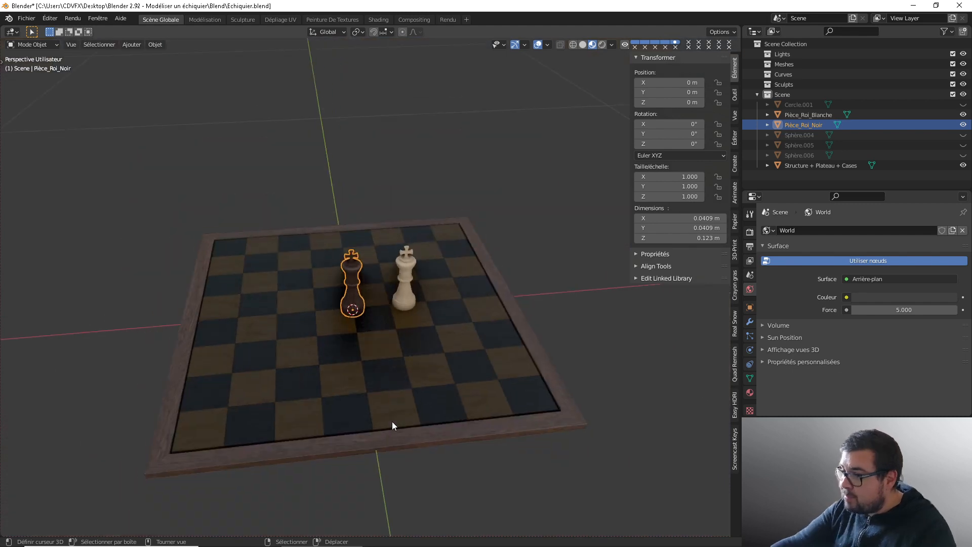
Step: Isolate the white king and snap the 3D cursor to the four central faces of its underside
click(408, 278)
key(KP_Divide)
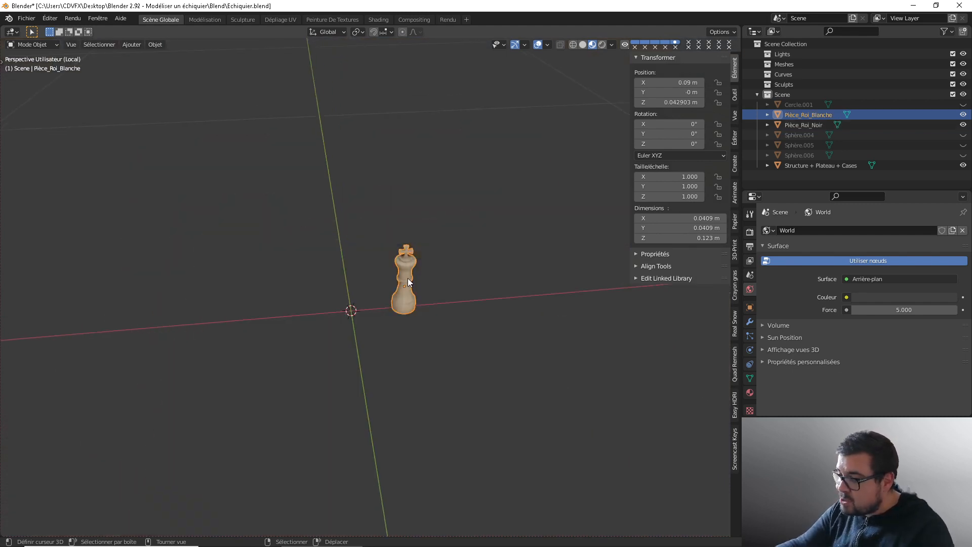
key(Tab)
middle_drag(398, 363, 417, 238)
click(370, 307)
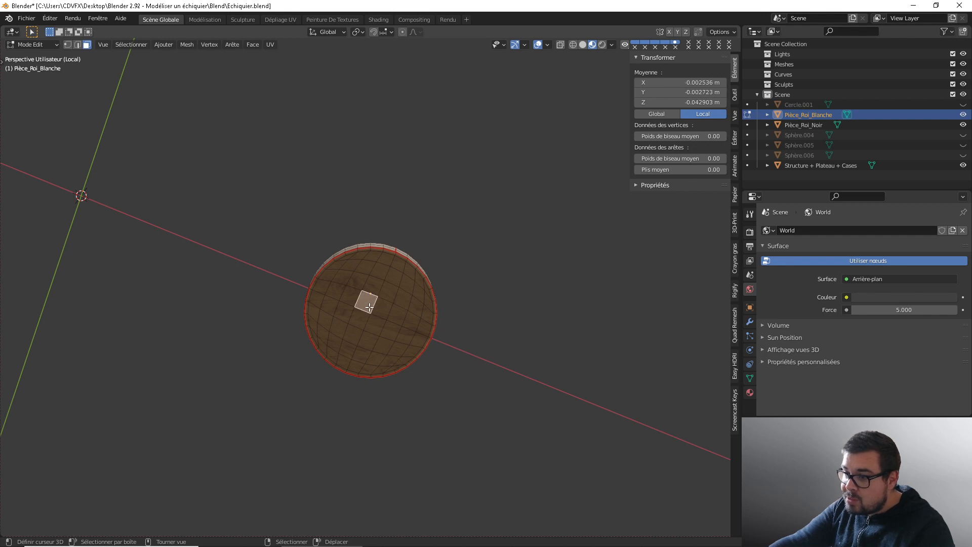
shift+click(364, 322)
shift+click(378, 324)
shift+click(379, 305)
key(shift+s)
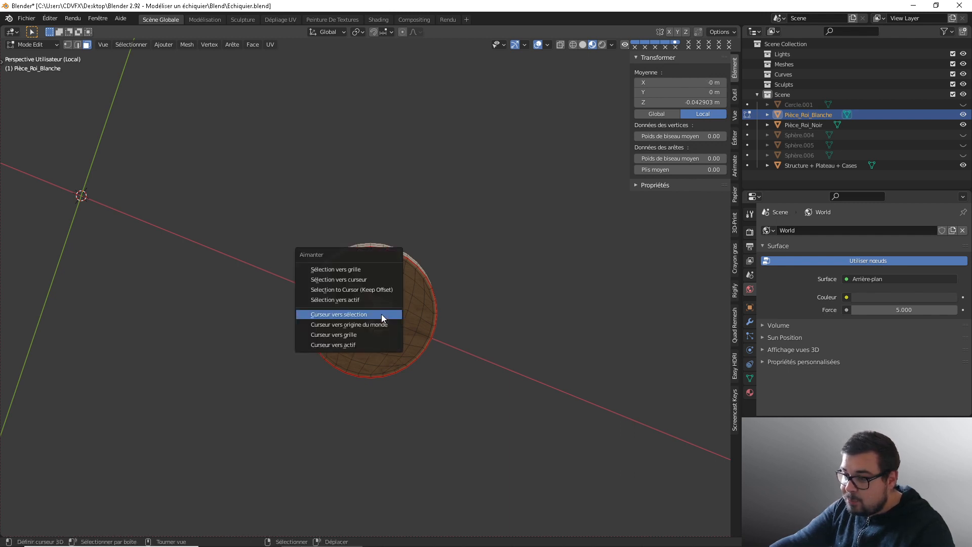
click(369, 313)
key(Tab)
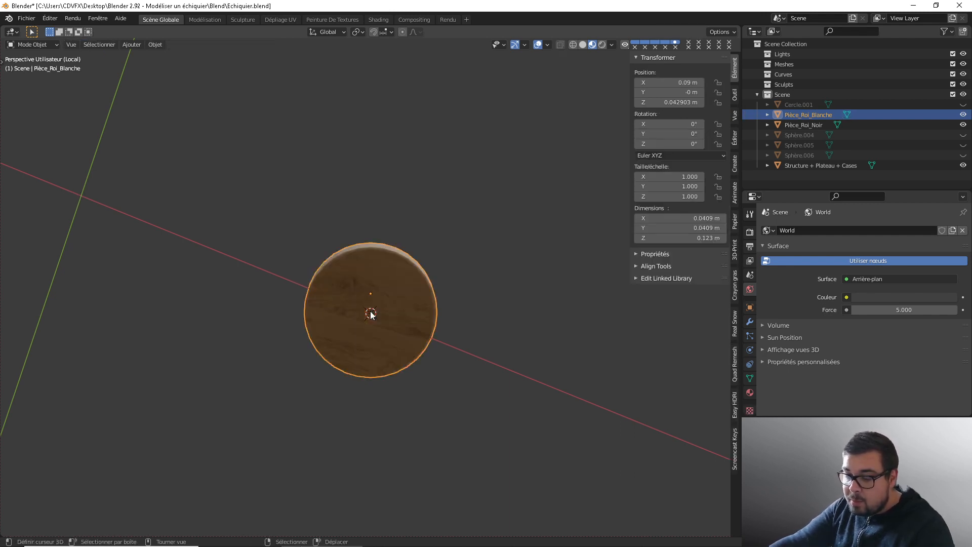
Step: Set the white king's origin to the 3D cursor at the base and return to the full scene
key(q)
click(366, 311)
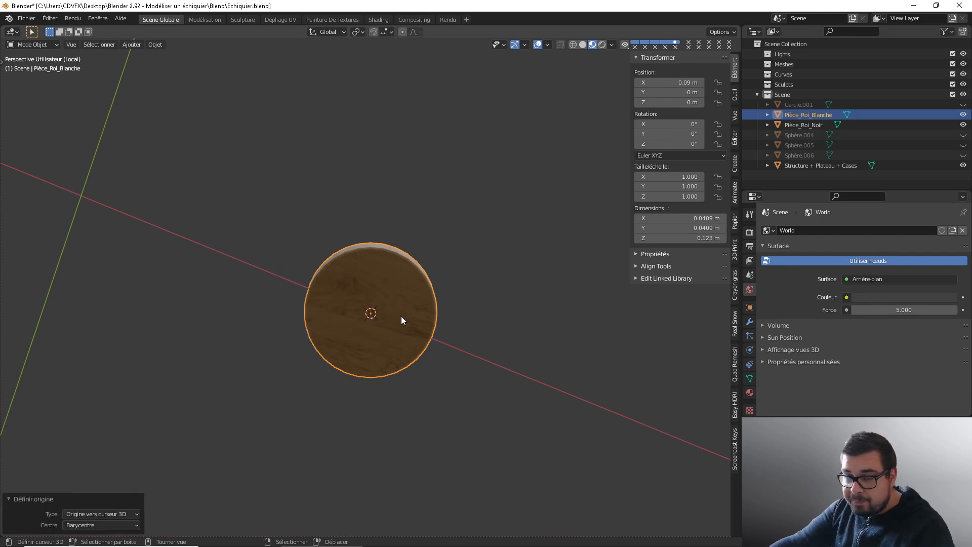
key(KP_7)
scroll(387, 320, down, 2)
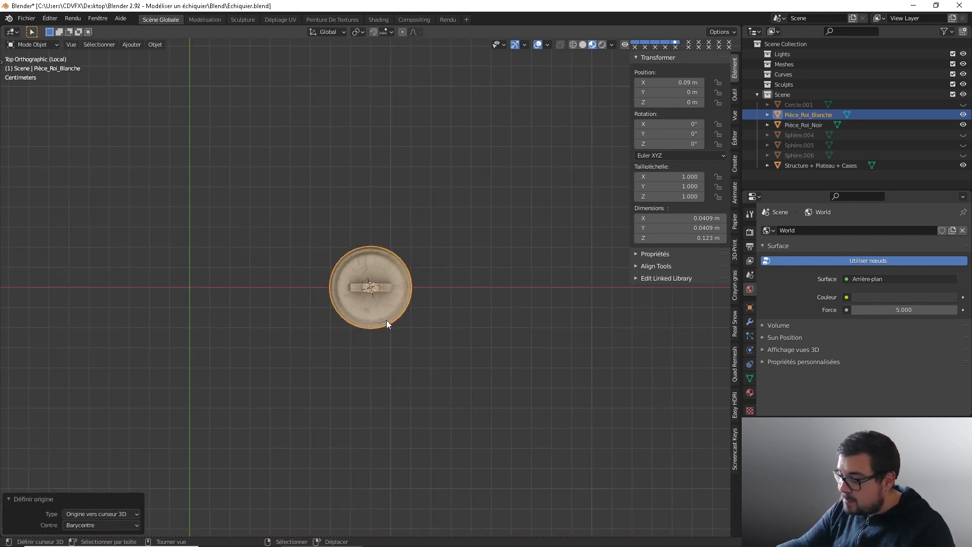
key(KP_Divide)
scroll(355, 314, down, 2)
middle_drag(355, 313, 412, 388)
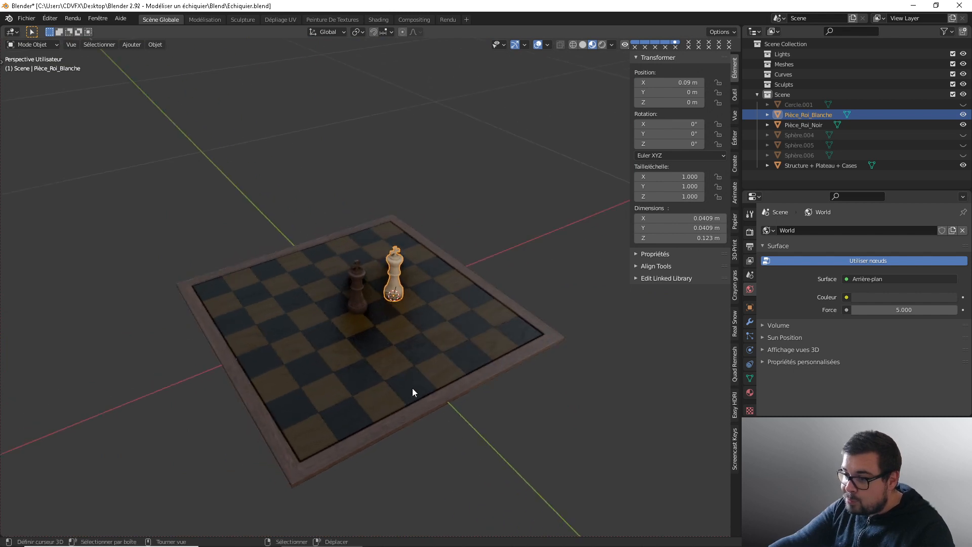
Step: Snap the 3D cursor to the central dark square of the board's edge row on the negative Y side
click(445, 370)
key(Tab)
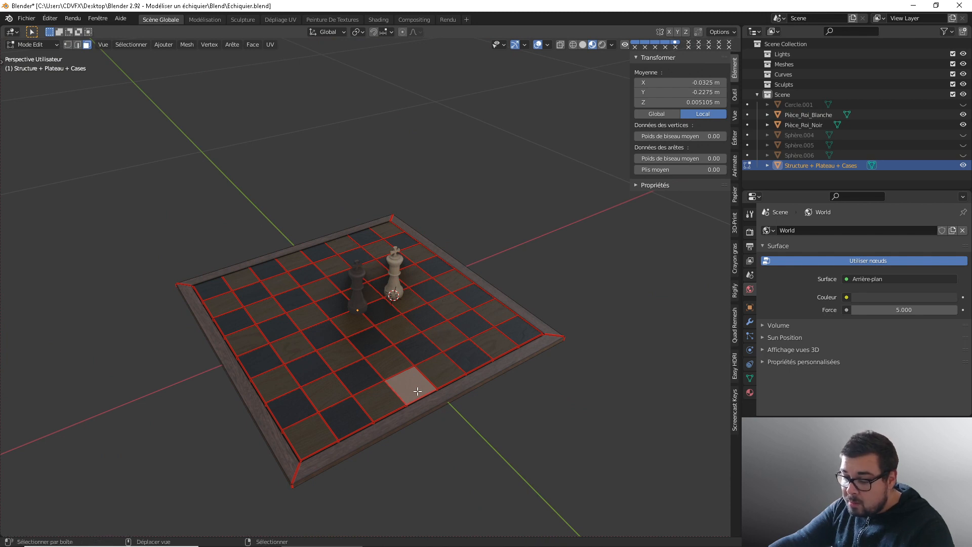
key(shift+s)
click(397, 392)
key(Tab)
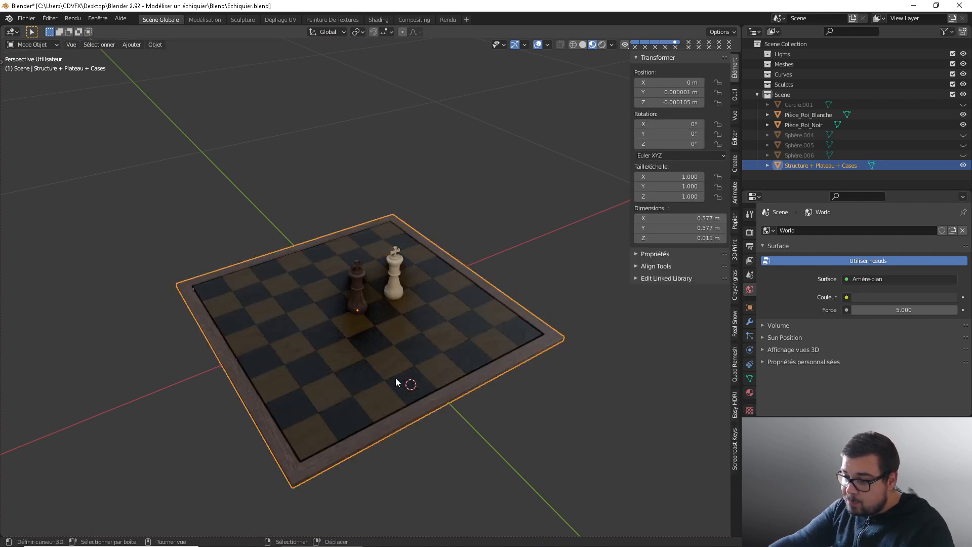
Step: Move the black king onto the 3D cursor's square and deselect it
click(357, 292)
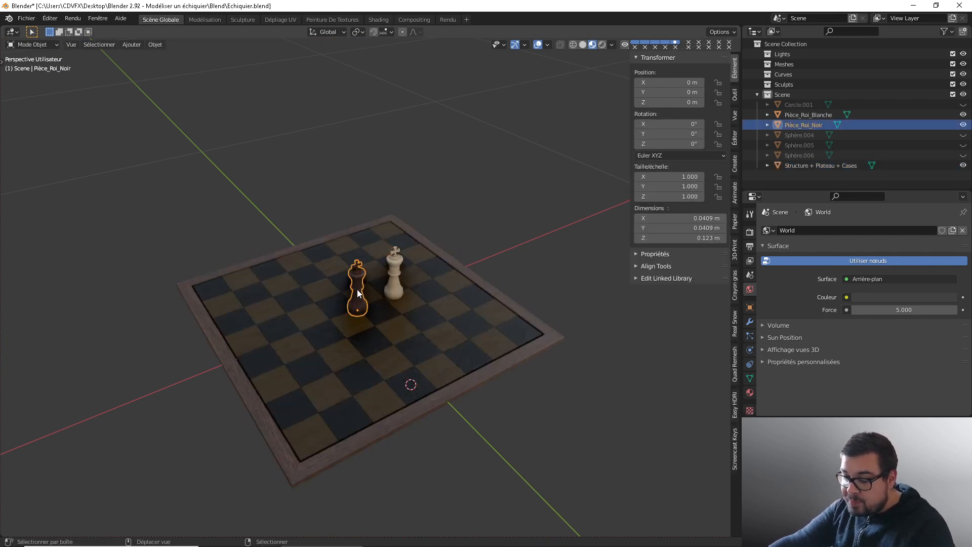
key(shift+s)
click(325, 255)
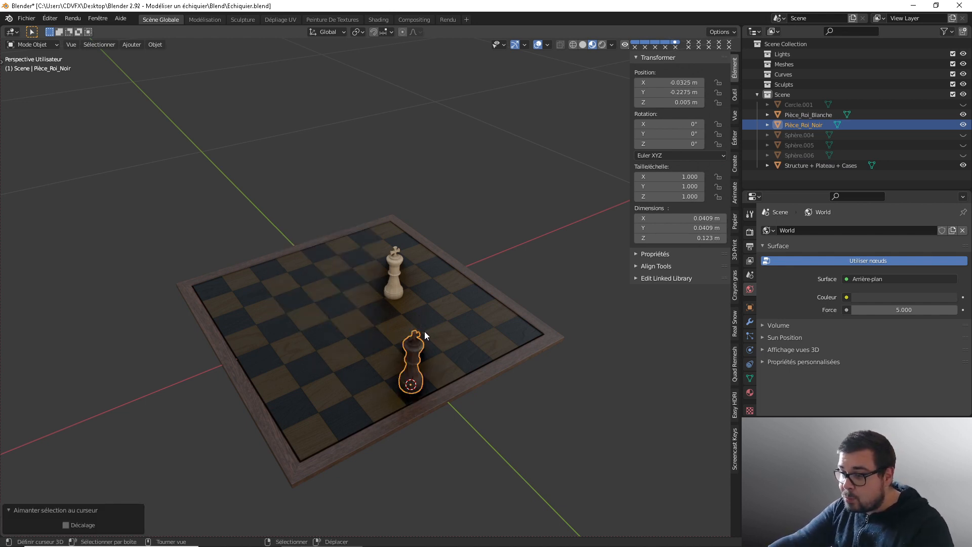
key(a)
click(400, 281)
Step: Snap the 3D cursor to the central dark square of the board's opposite edge row, on the positive Y side
click(303, 266)
middle_drag(303, 266, 482, 284)
middle_drag(365, 397, 417, 421)
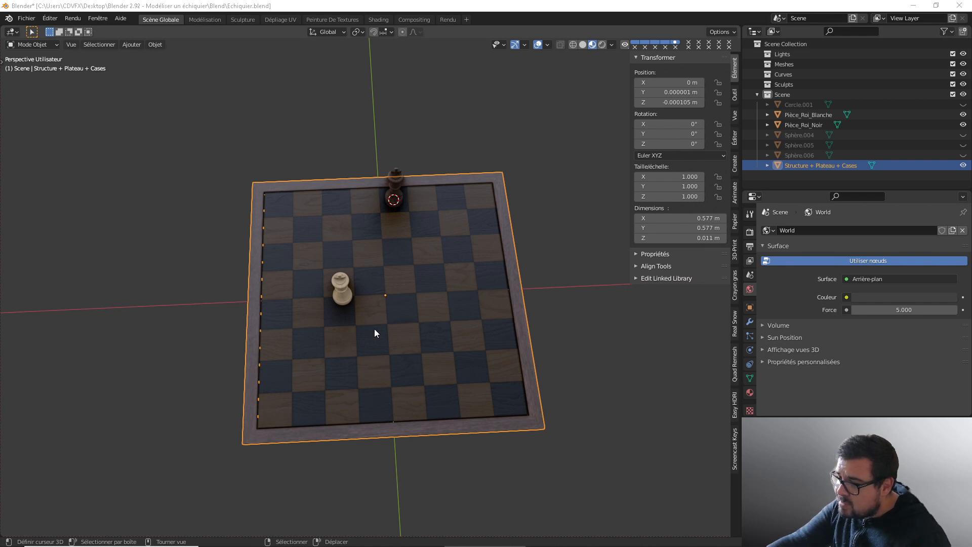
key(Tab)
click(377, 404)
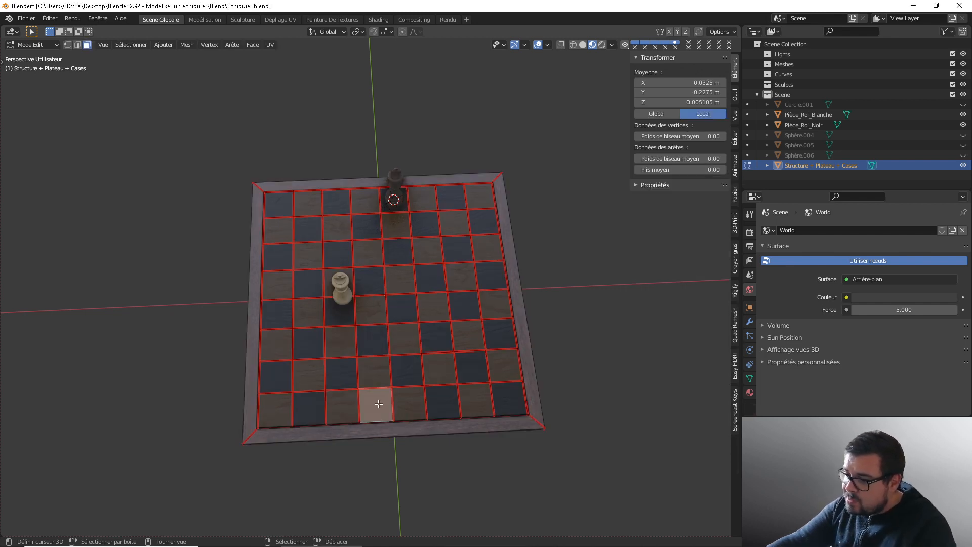
key(shift+s)
click(365, 435)
key(Tab)
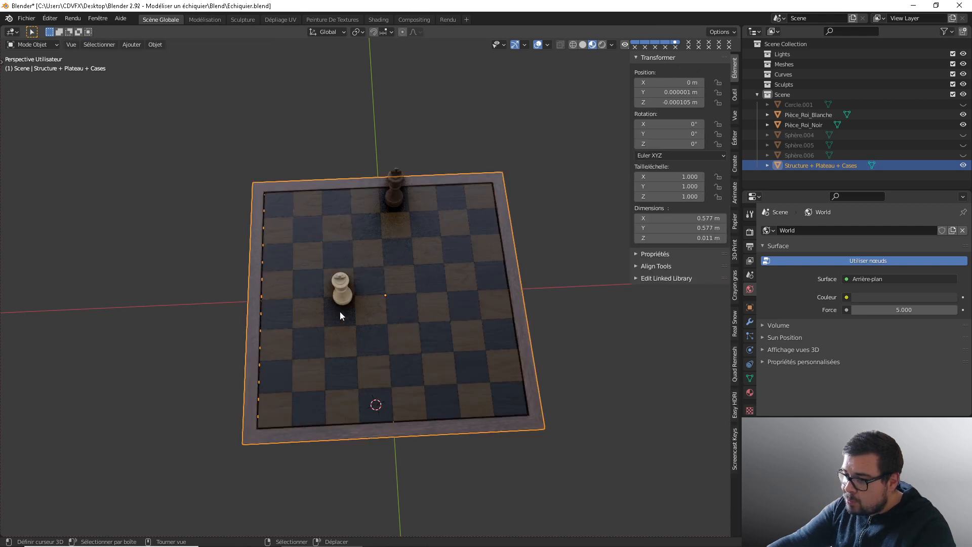
Step: Move the white king onto the 3D cursor's square and deselect everything
click(341, 315)
key(shift+s)
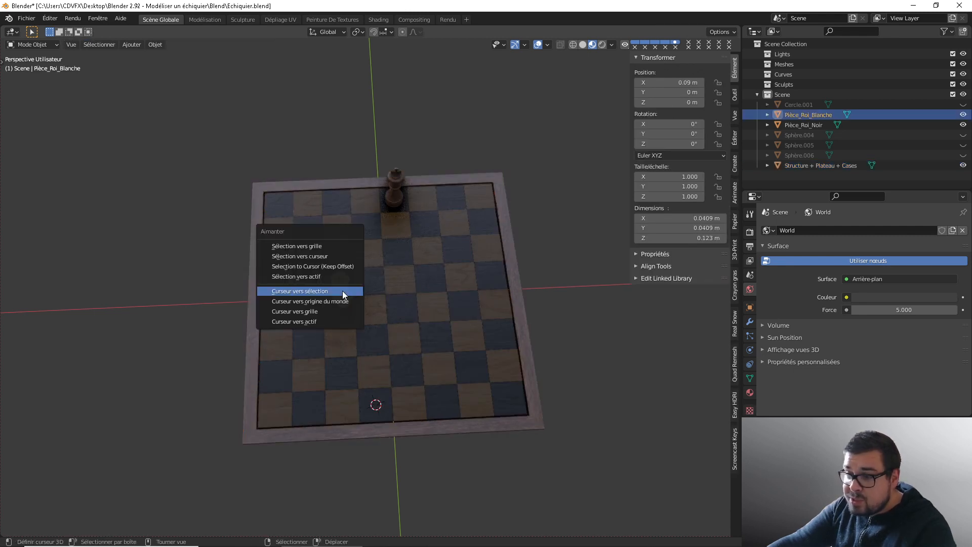
click(311, 255)
key(a)
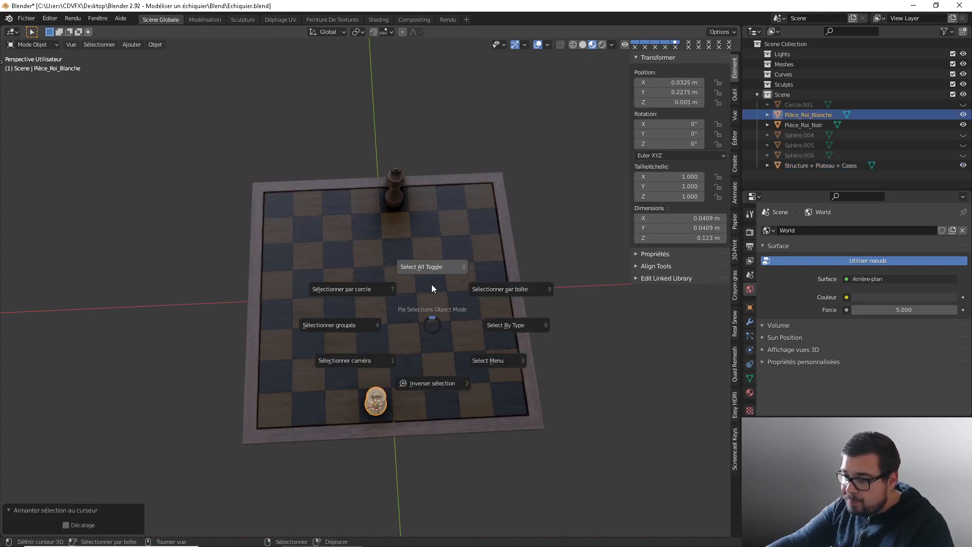
click(432, 276)
middle_drag(426, 343, 391, 278)
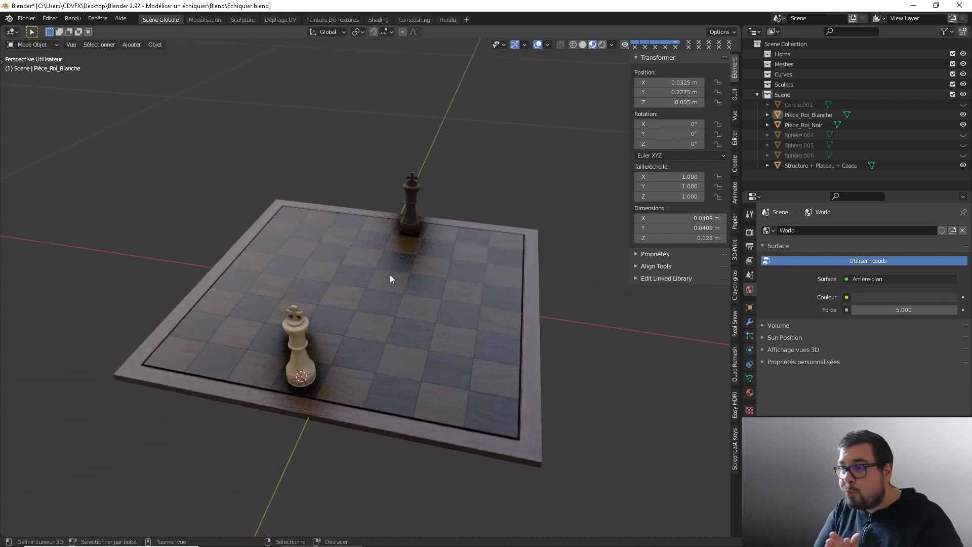